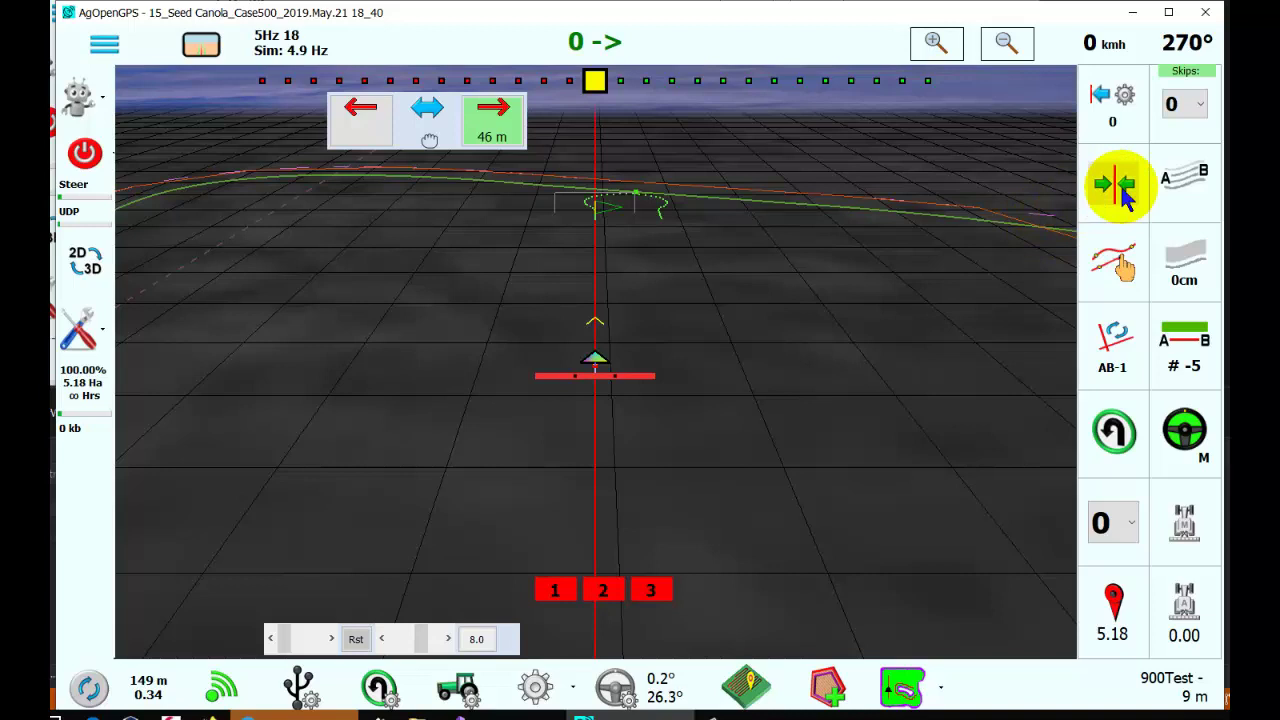
Step: Nudge the AB line sideways from the AB flyout and save its shifted position
left_click(1107, 110)
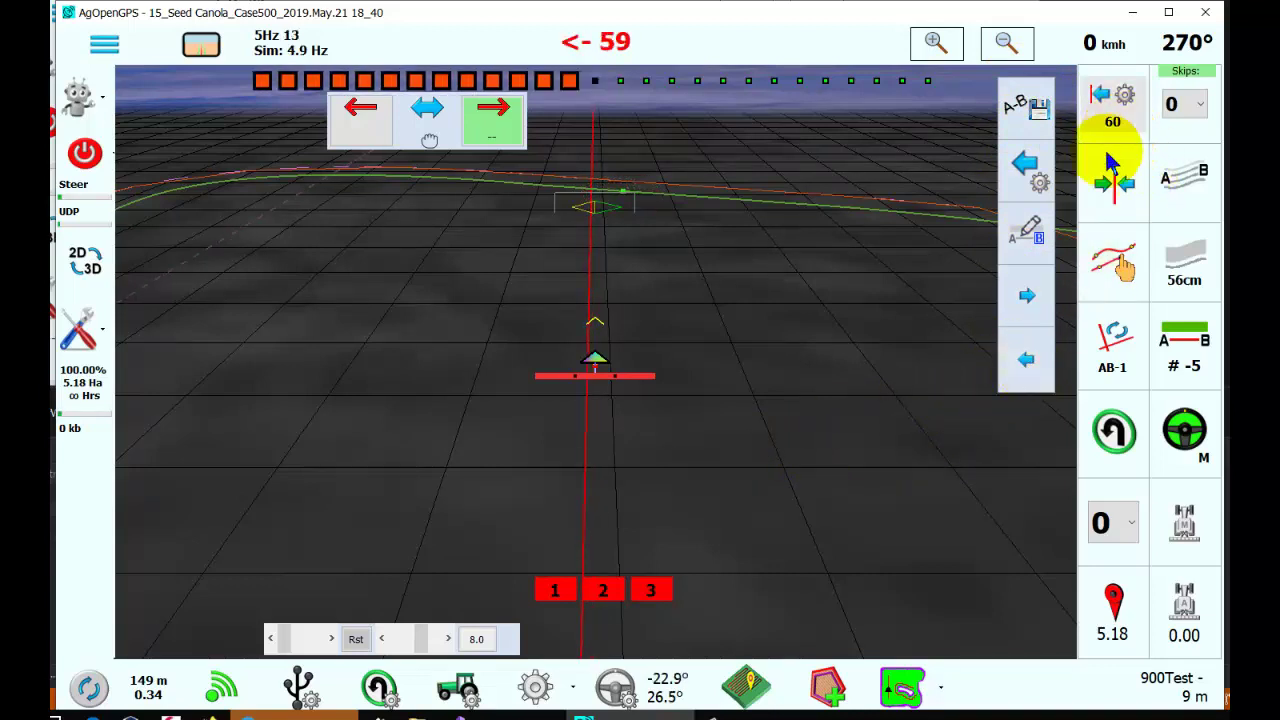
left_click(1027, 300)
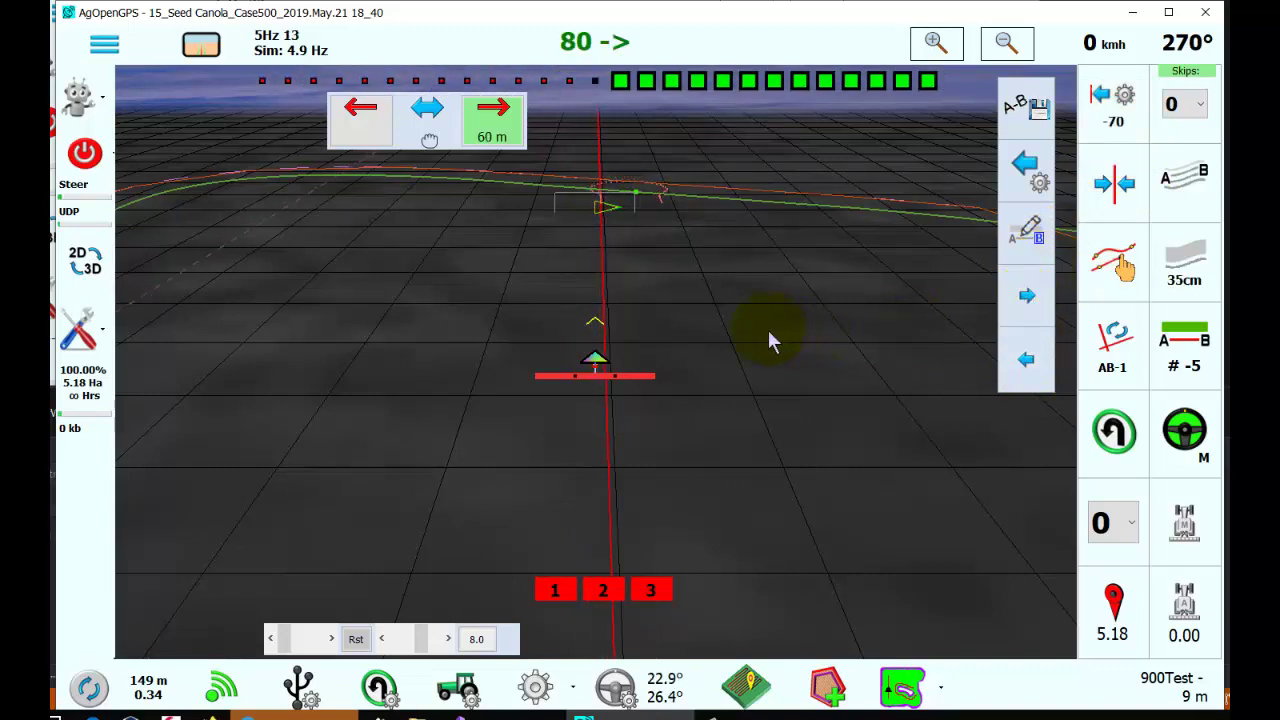
left_click(1037, 113)
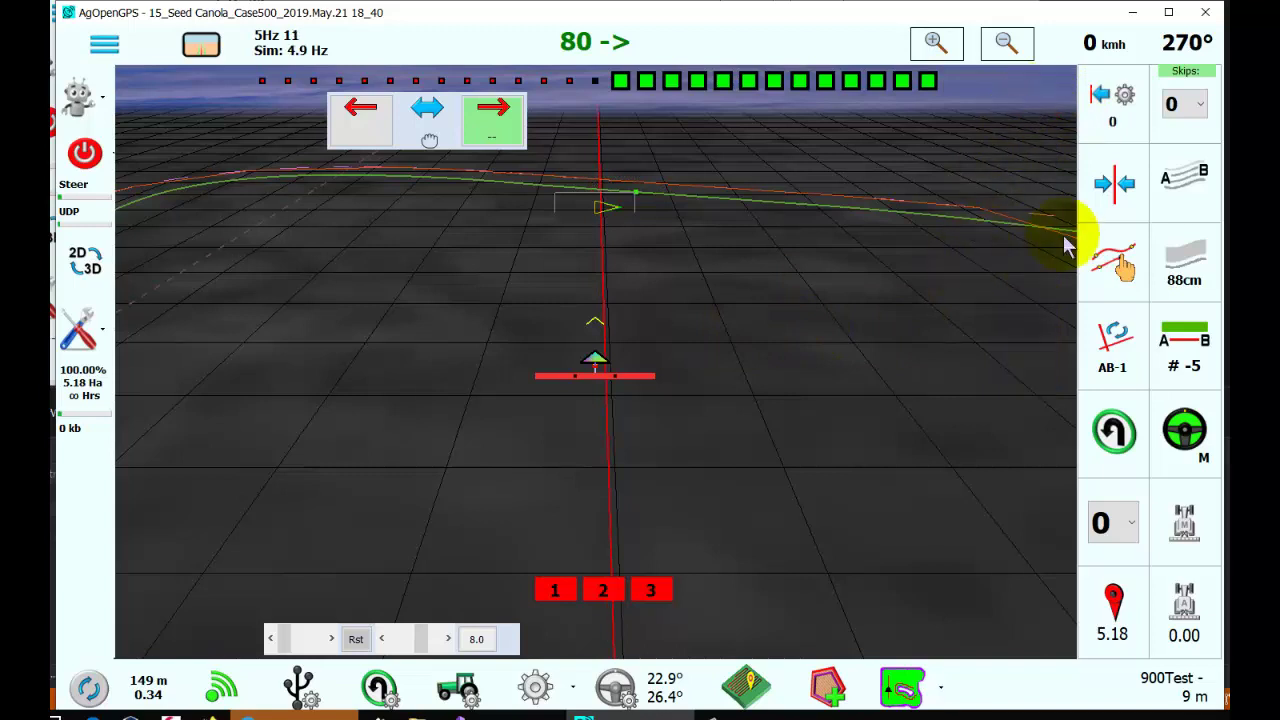
Step: Start the simulated tractor driving and snap the AB line back to its pivot
left_click(1116, 132)
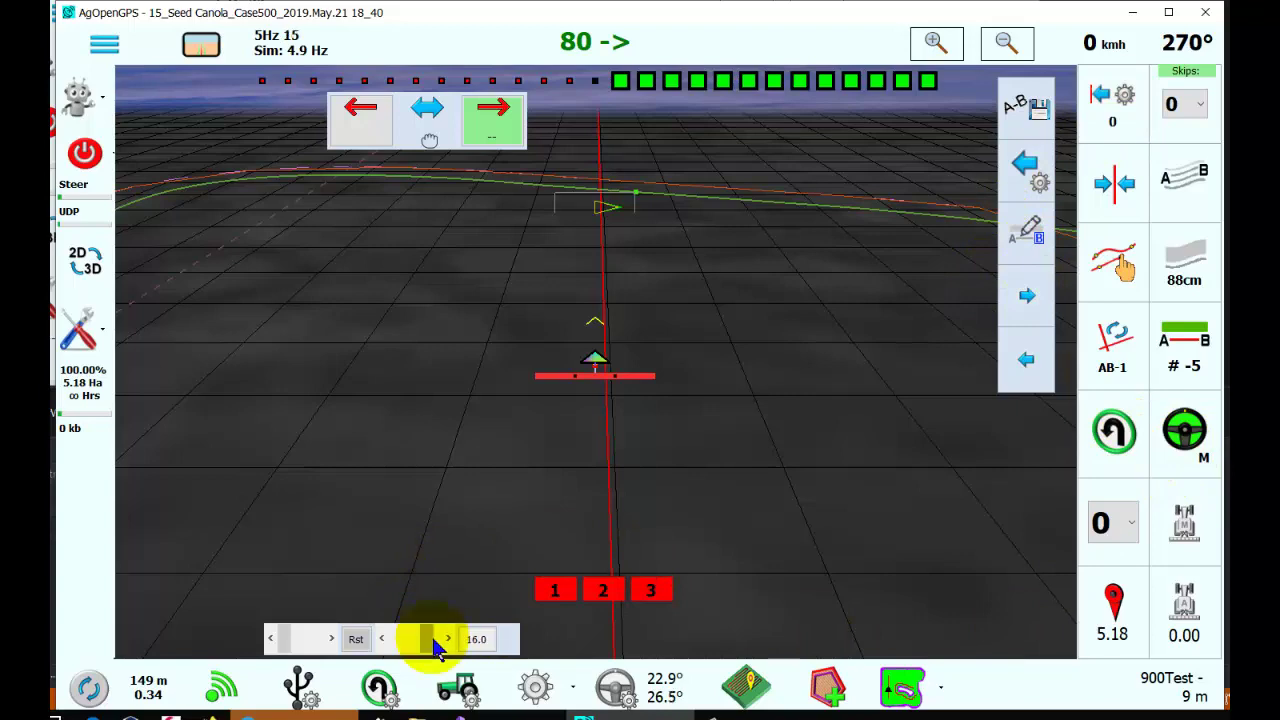
left_click(309, 645)
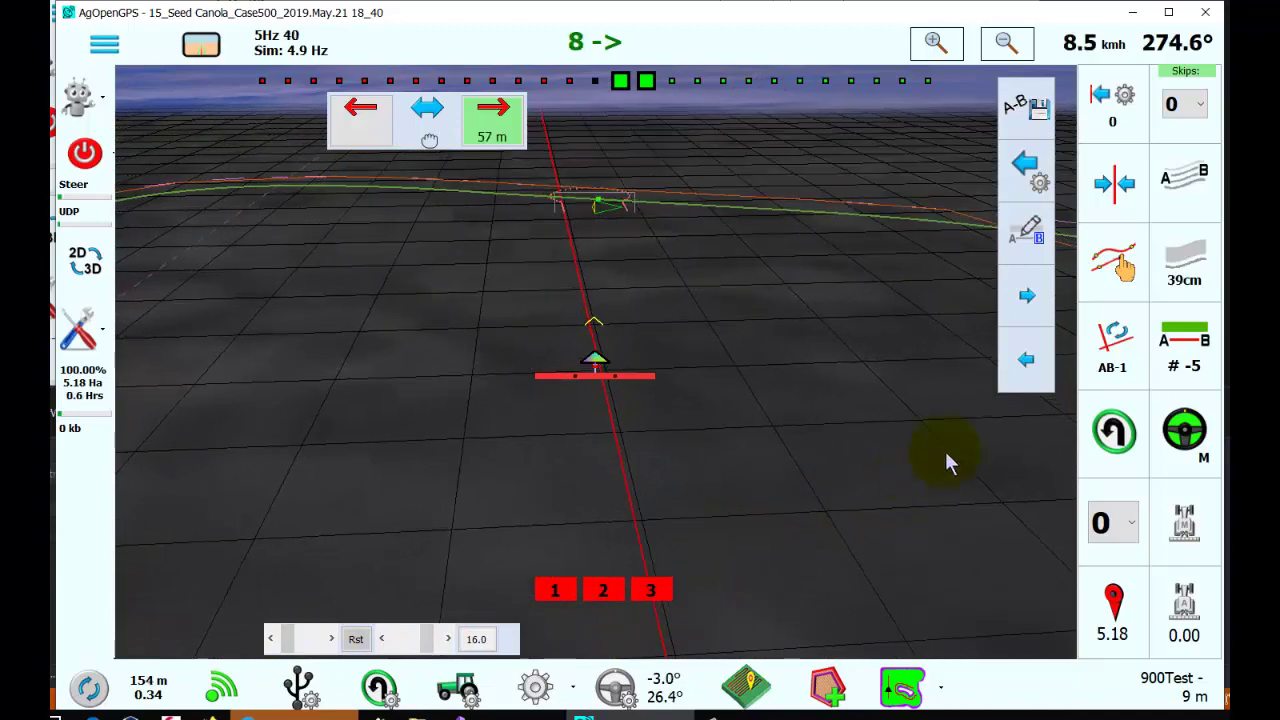
left_click(1026, 359)
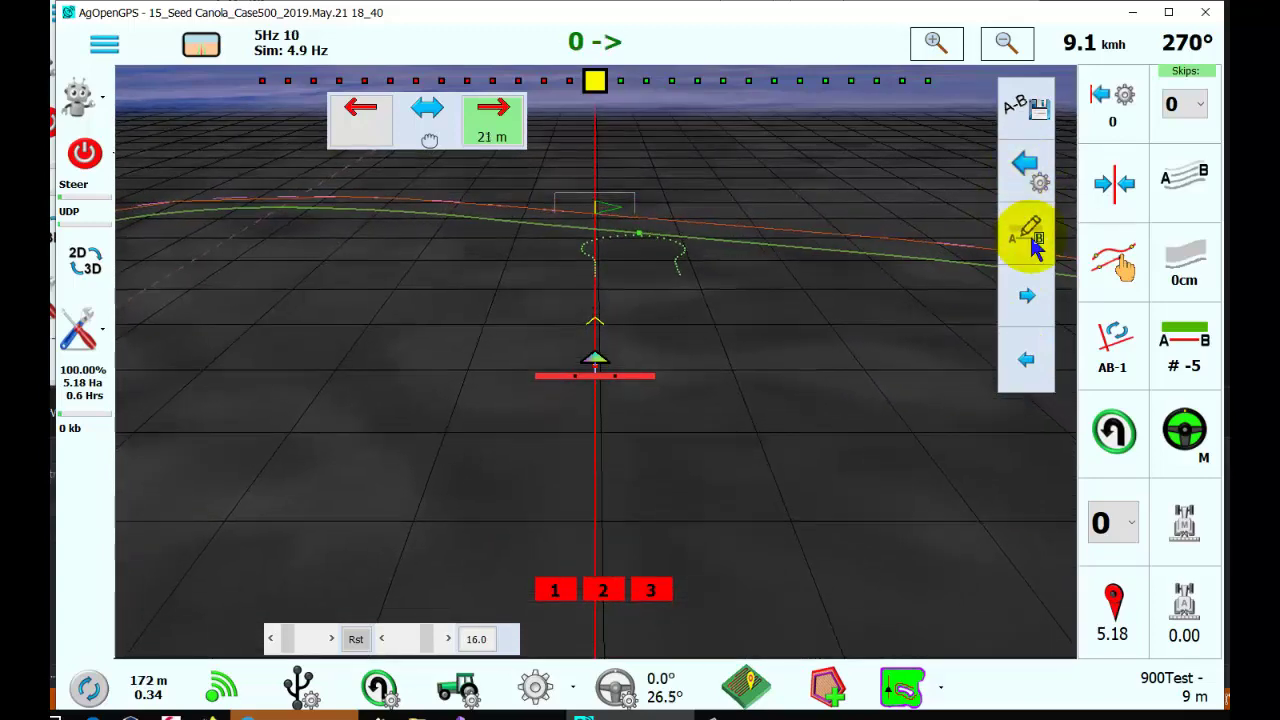
Step: Open the AB heading editor, move it off the field view, and set a new B point
left_click(1030, 234)
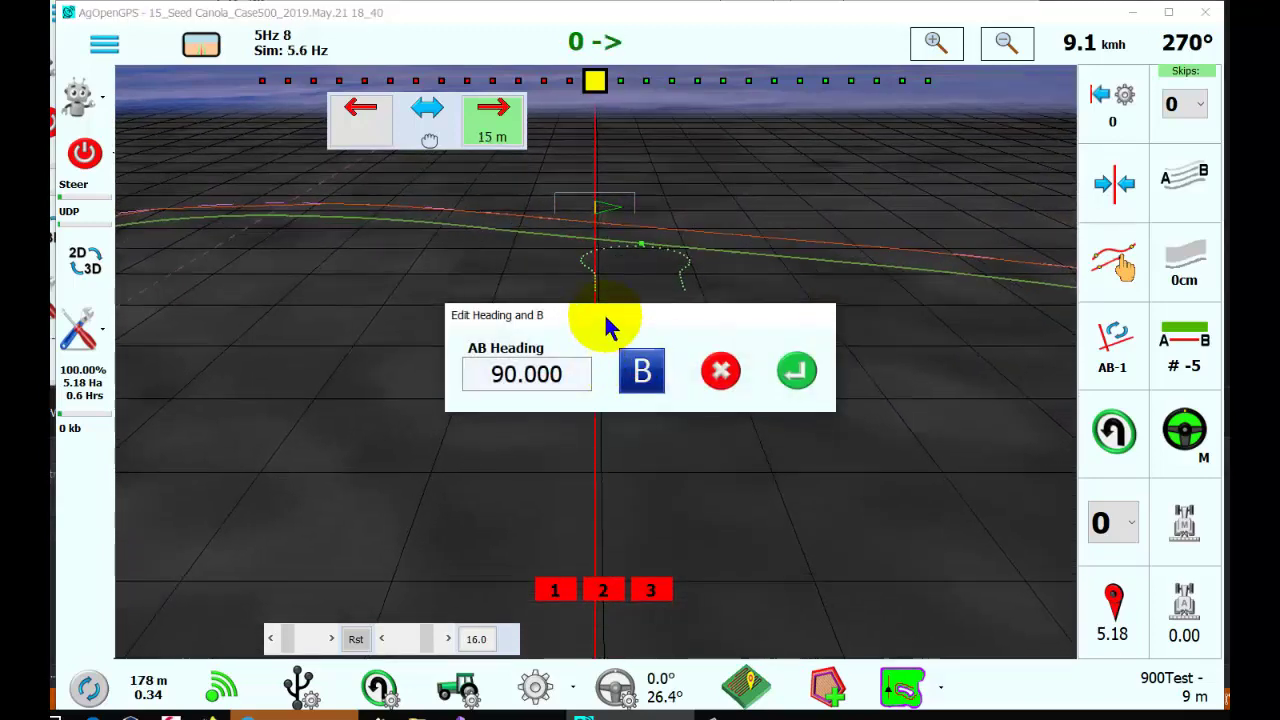
left_click_drag(603, 312, 281, 301)
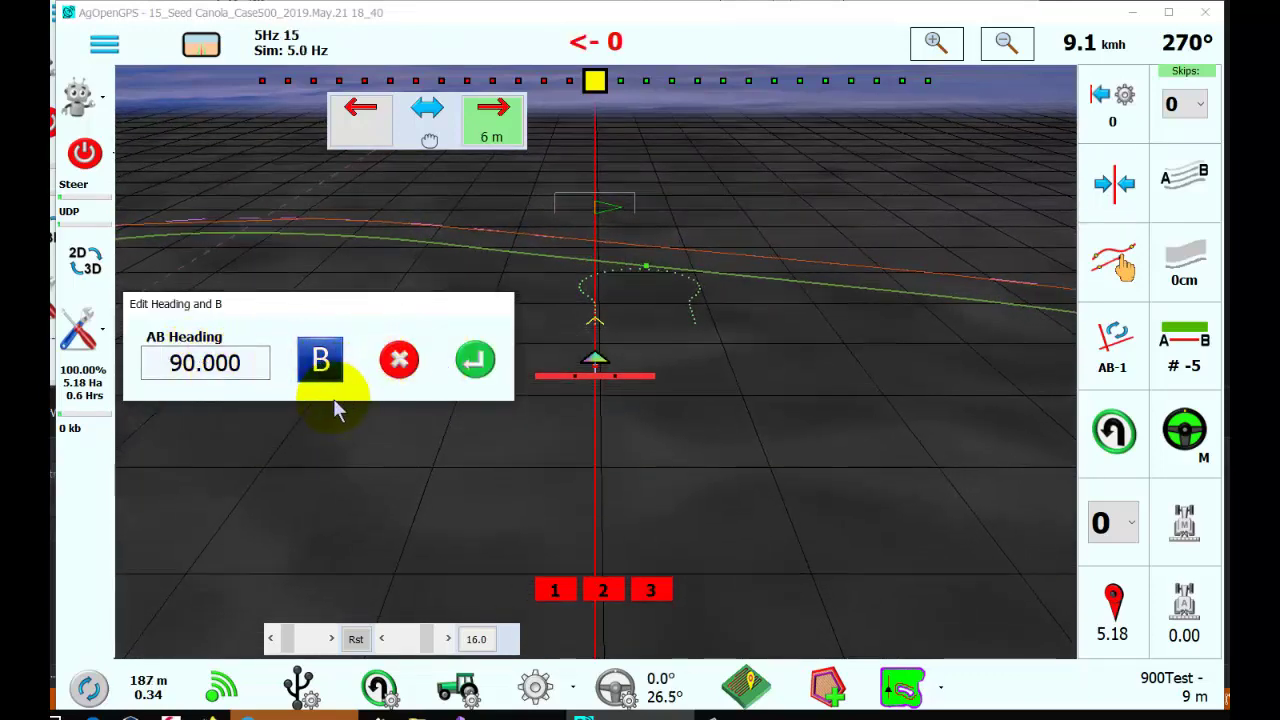
left_click(323, 358)
left_click(323, 360)
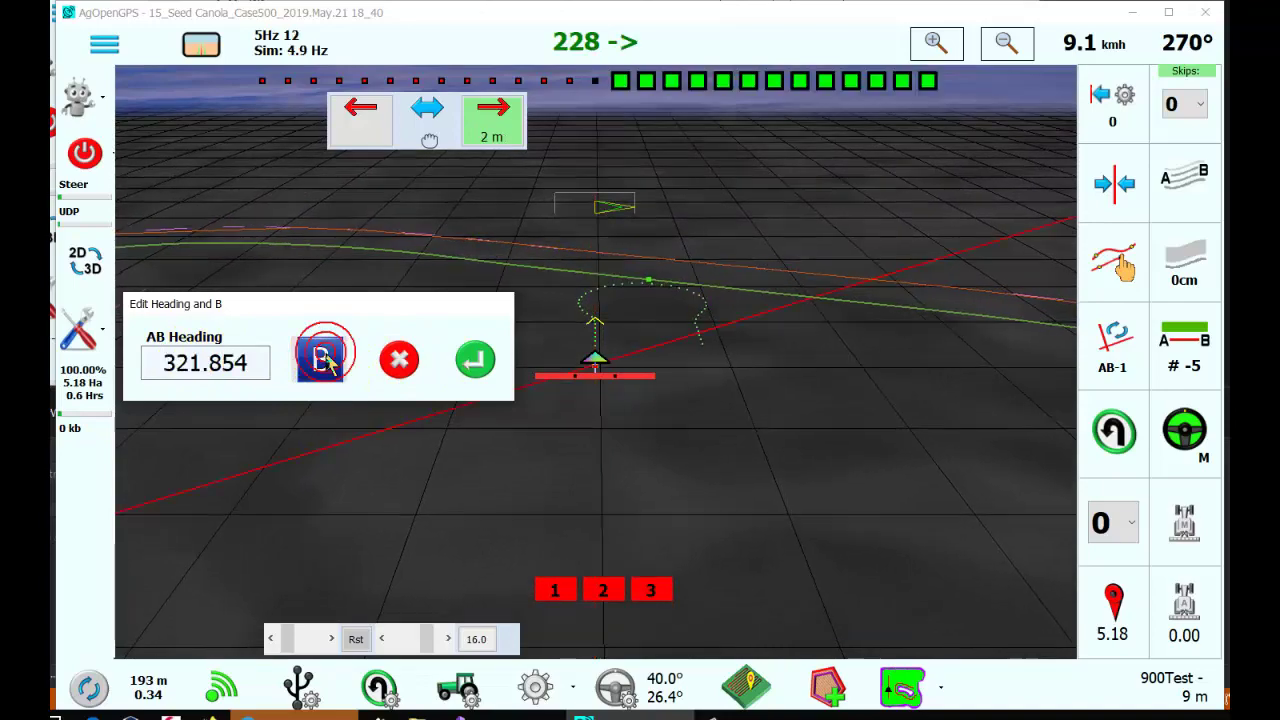
left_click(537, 423)
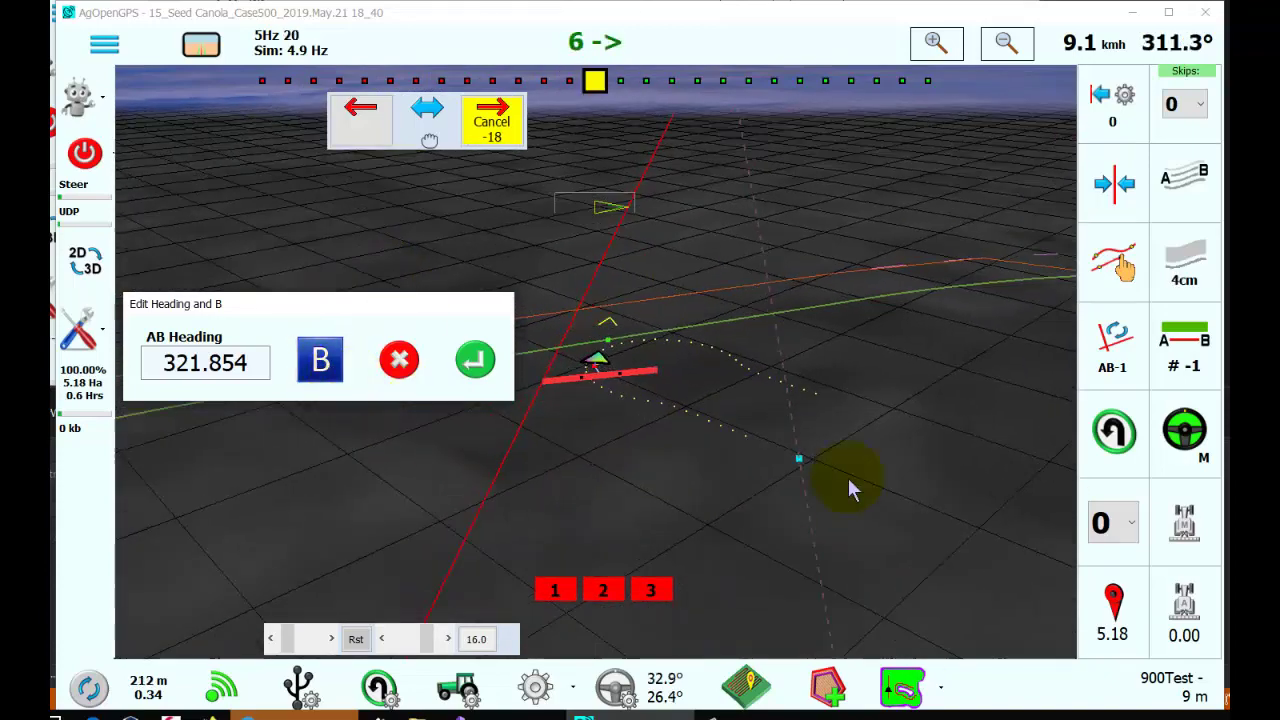
Step: Enter a heading of 90 degrees on the keypad and apply it to the AB line
left_click(196, 365)
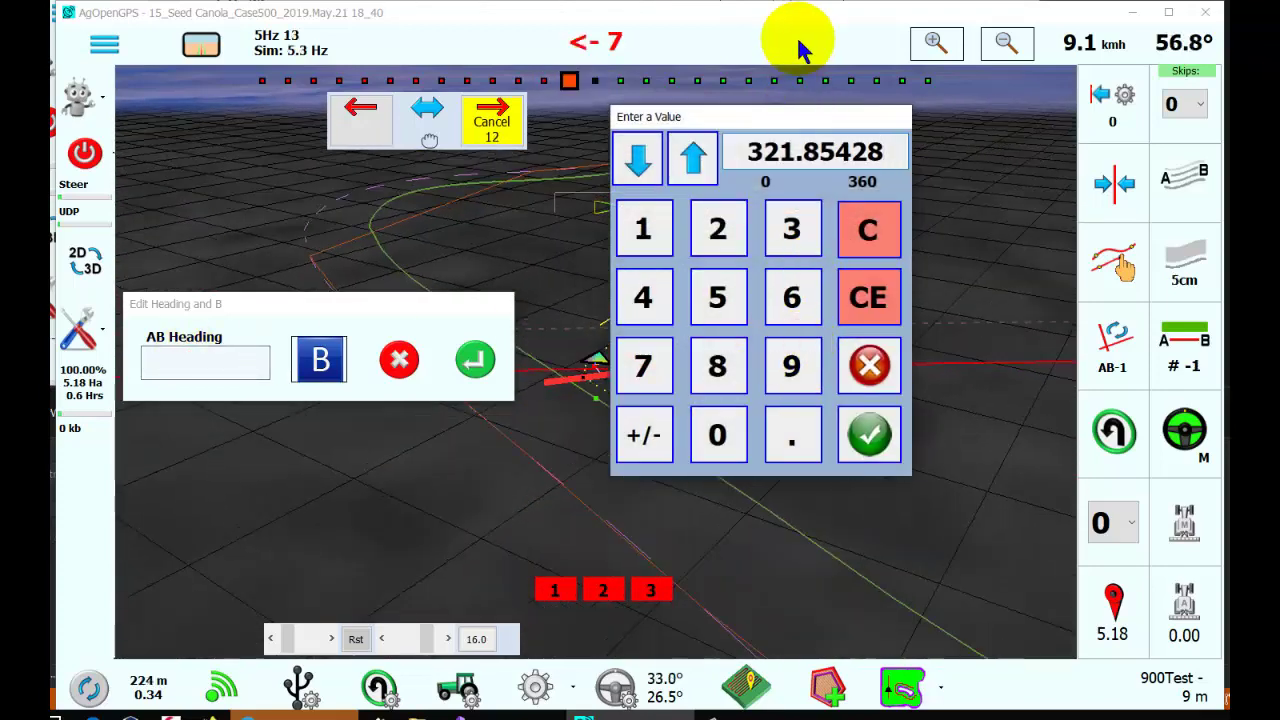
left_click(797, 364)
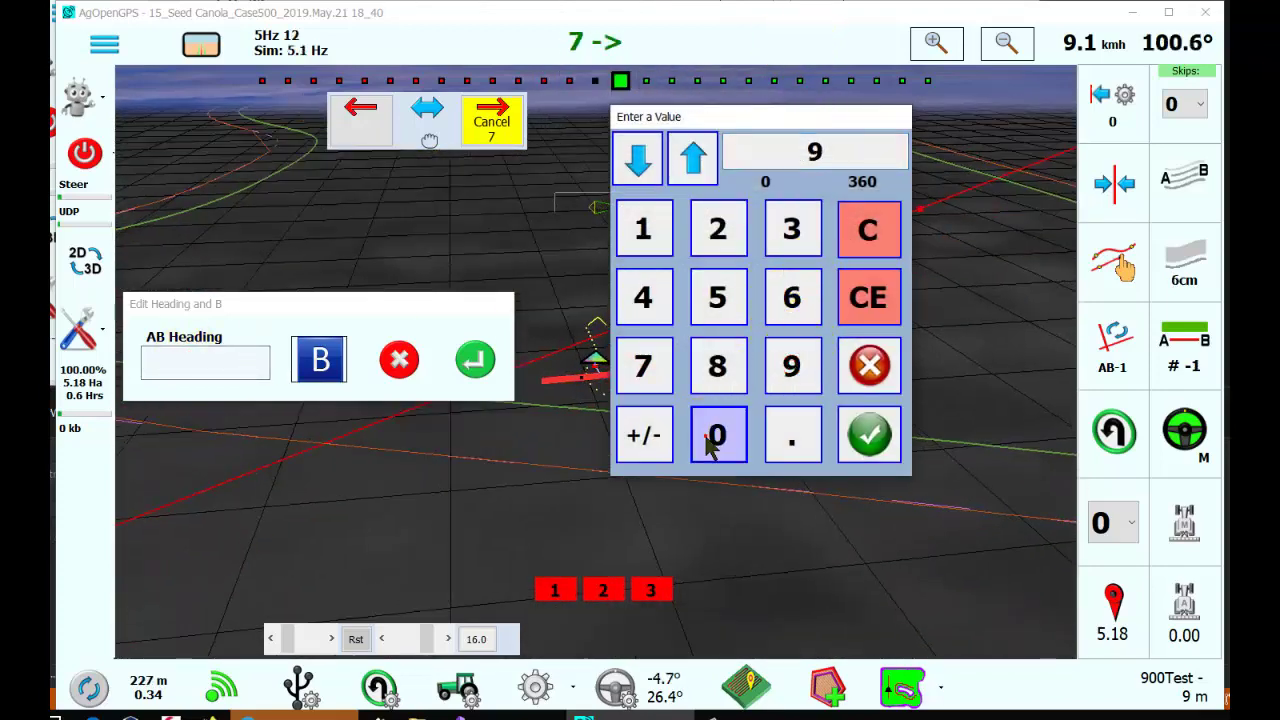
left_click(717, 435)
left_click(870, 433)
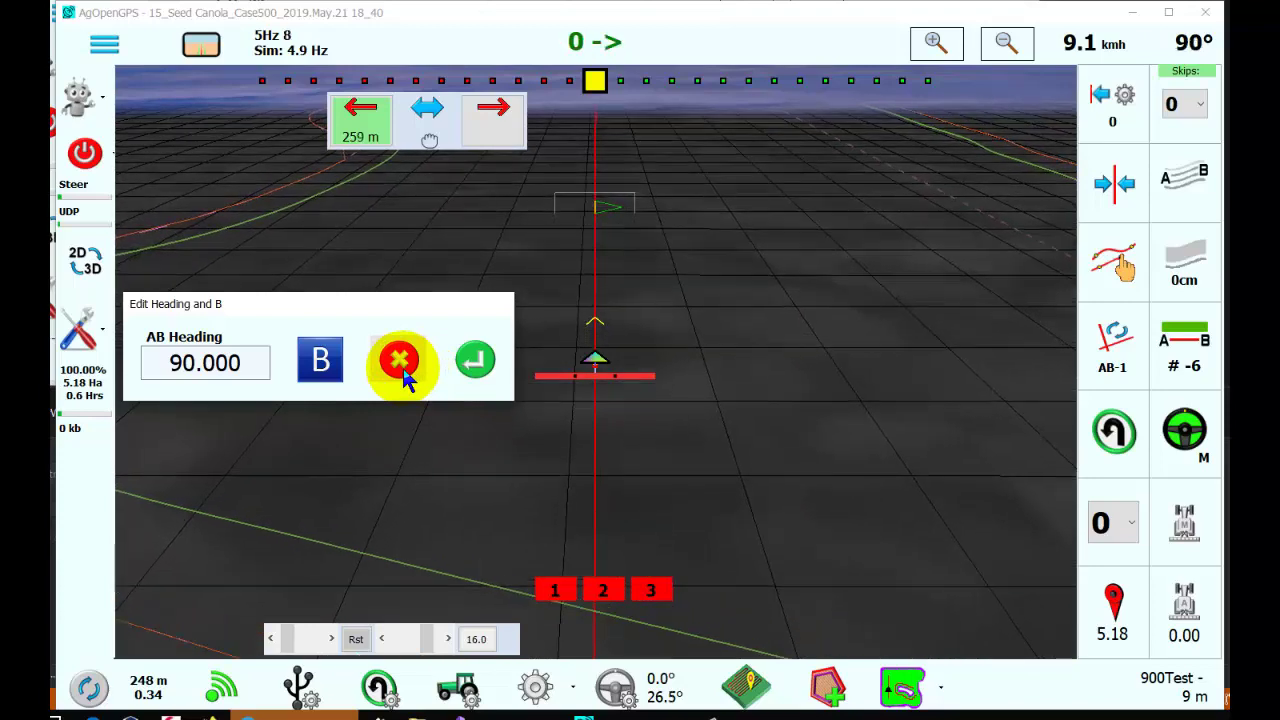
left_click(478, 366)
Step: Switch contour guidance on and back off to AB line guidance, then open the AB flyout
scroll(707, 377, "down", 3)
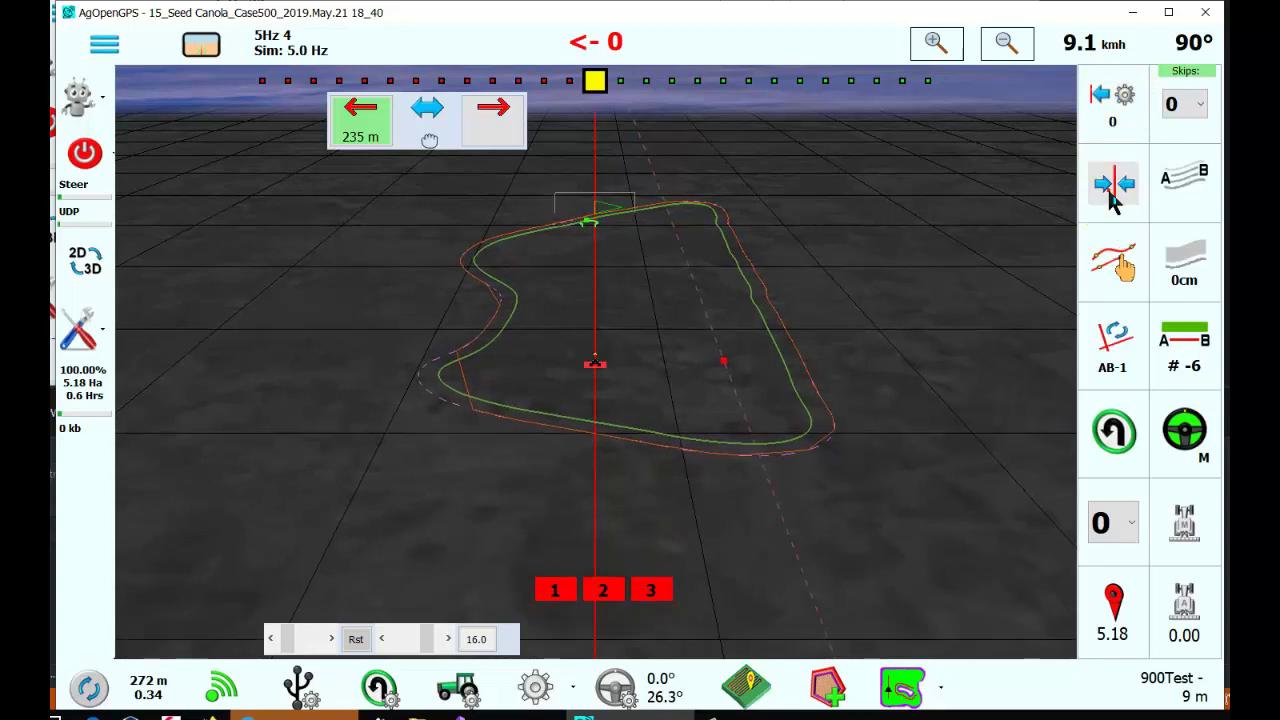
left_click(1160, 258)
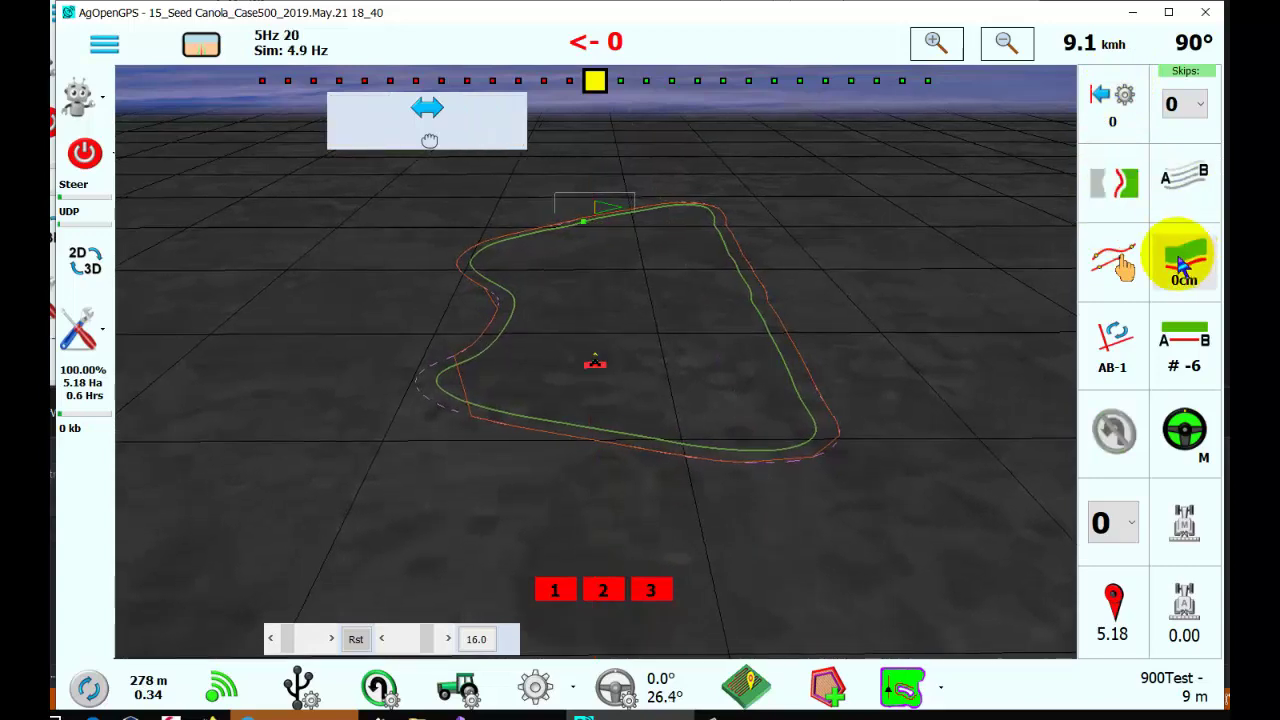
left_click(1185, 262)
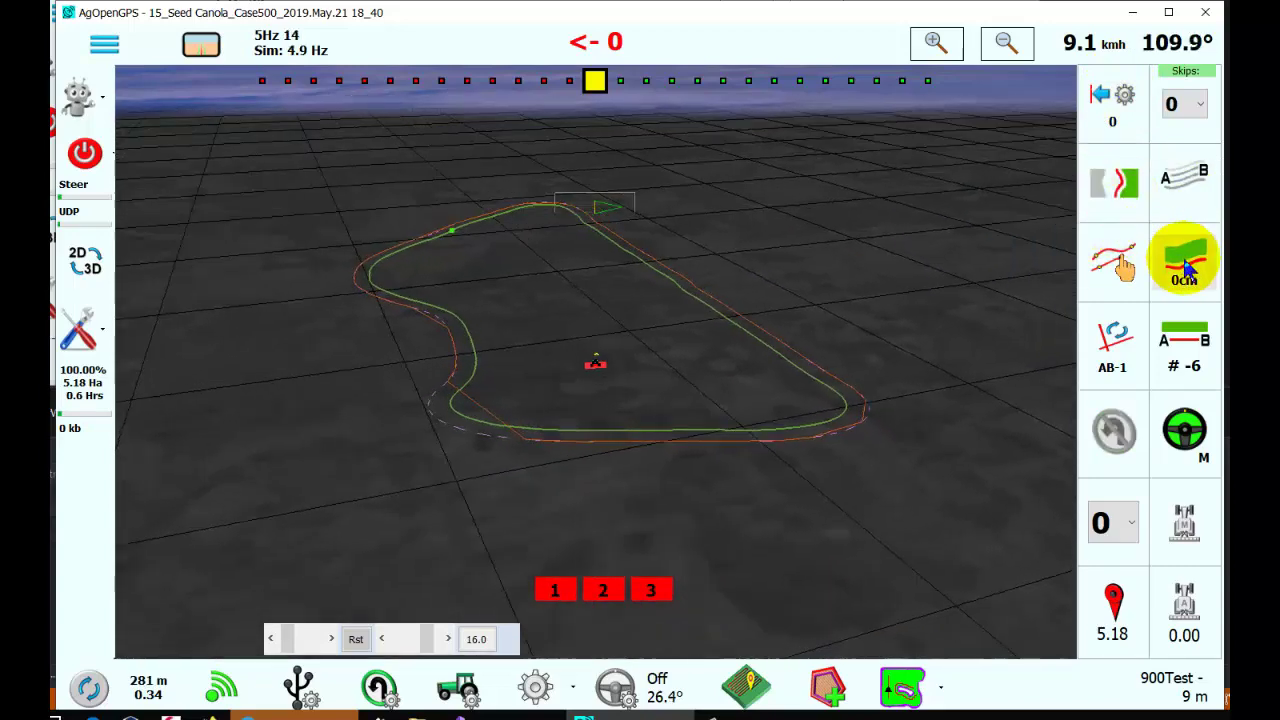
left_click(1185, 262)
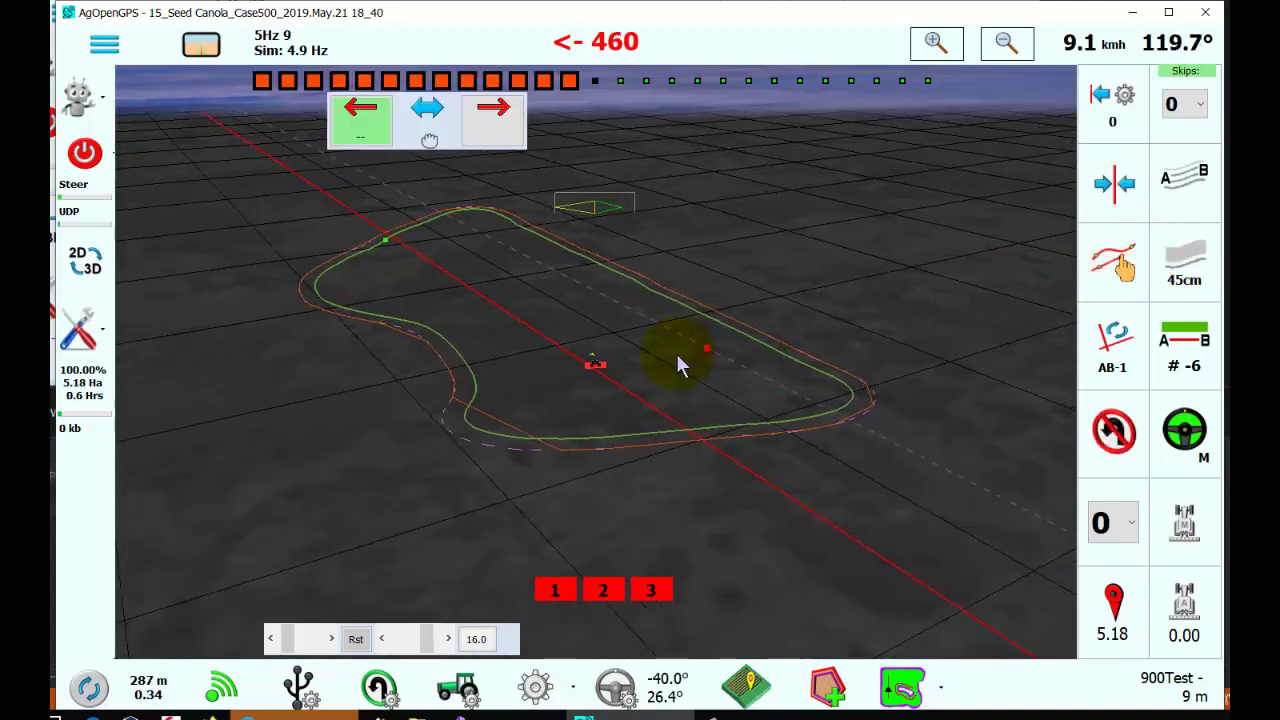
left_click(1112, 92)
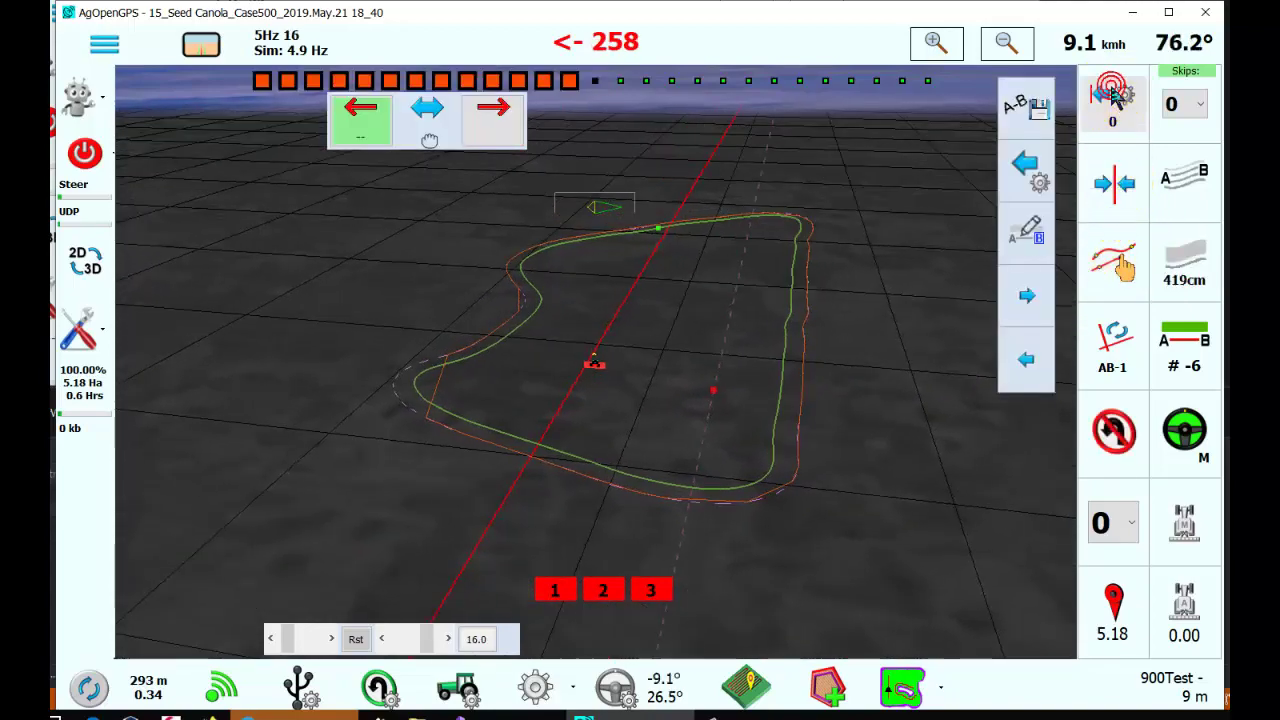
Step: Open the Edit AB Line offset editor, move it aside, and shift the line right twice
left_click(1025, 248)
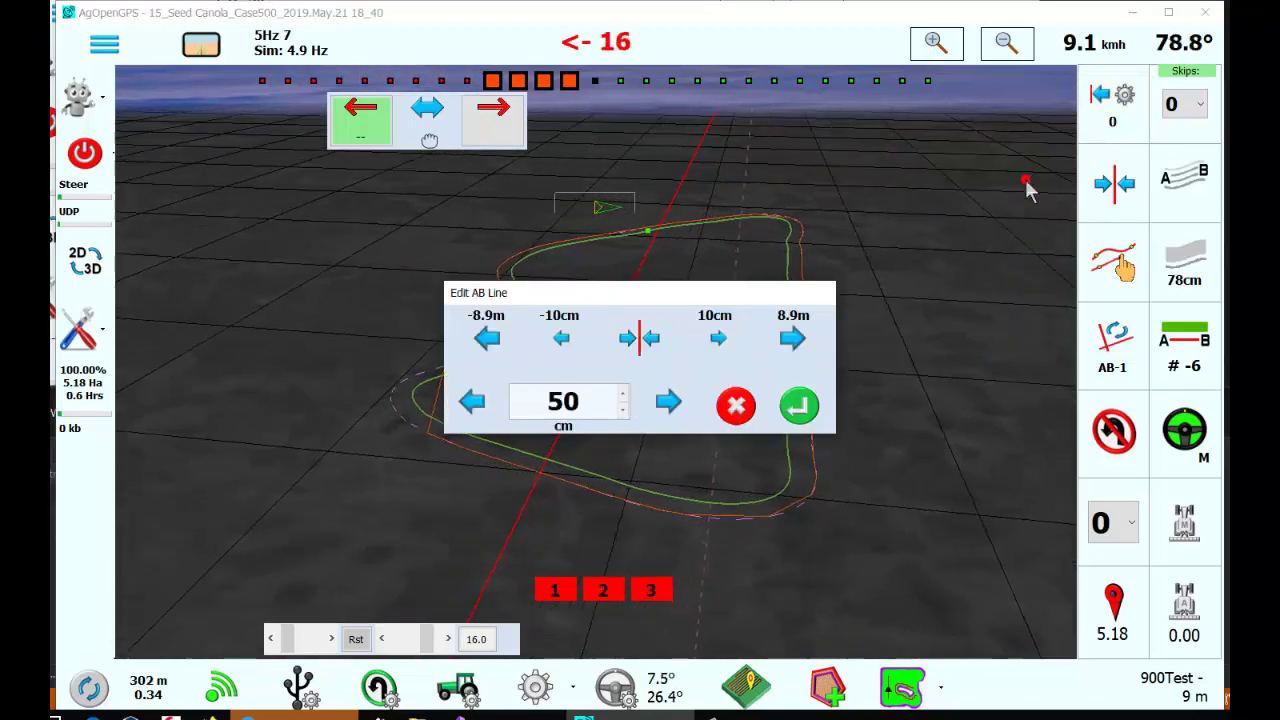
left_click_drag(661, 300, 817, 465)
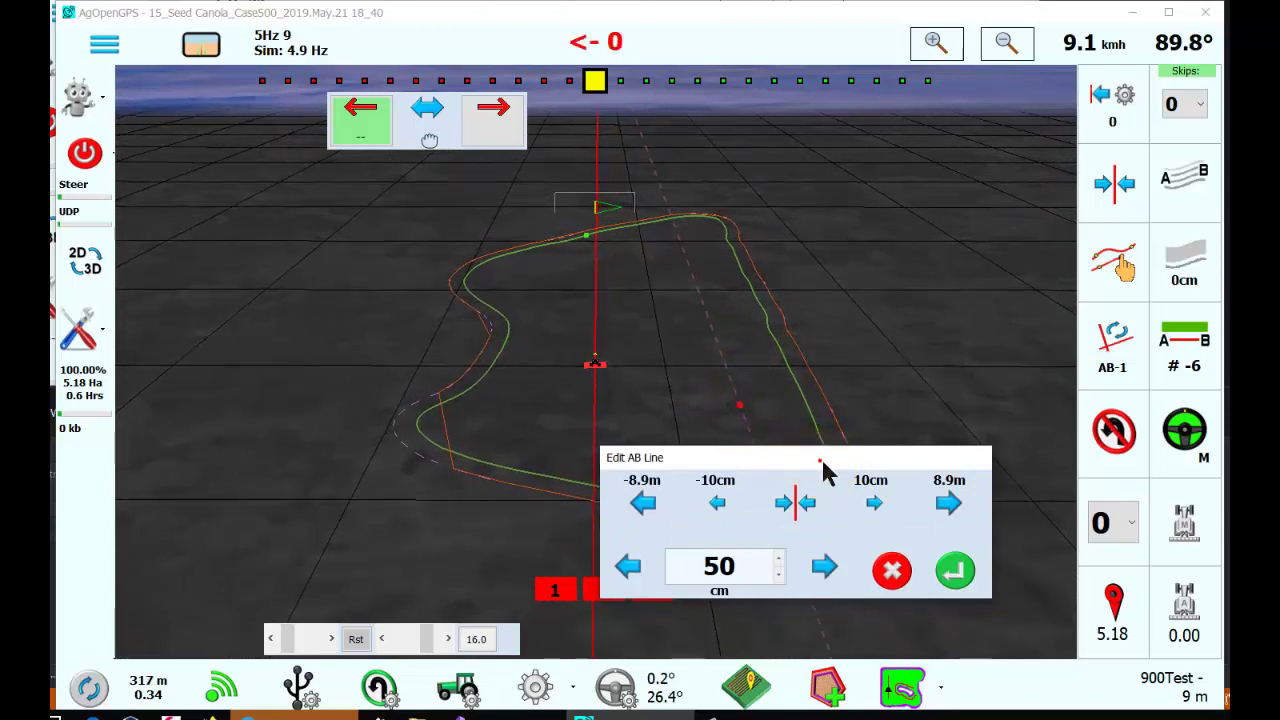
left_click_drag(822, 468, 866, 479)
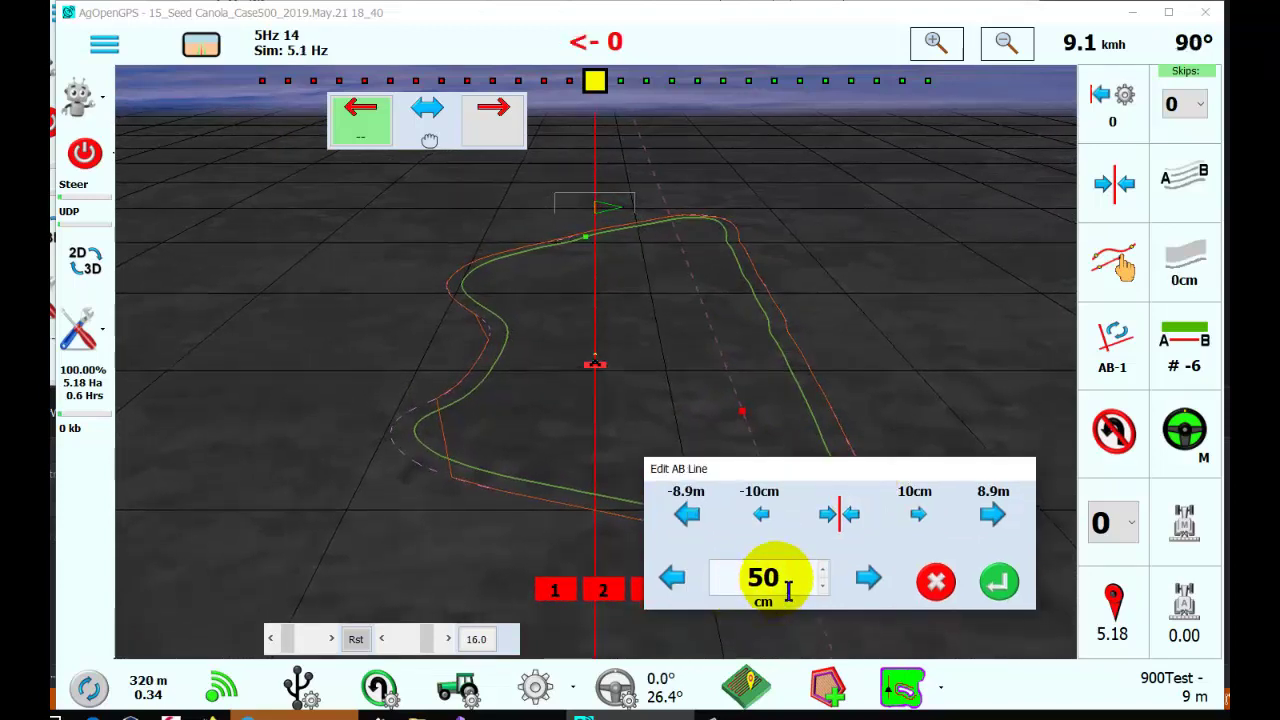
left_click(866, 580)
left_click(866, 580)
left_click(866, 580)
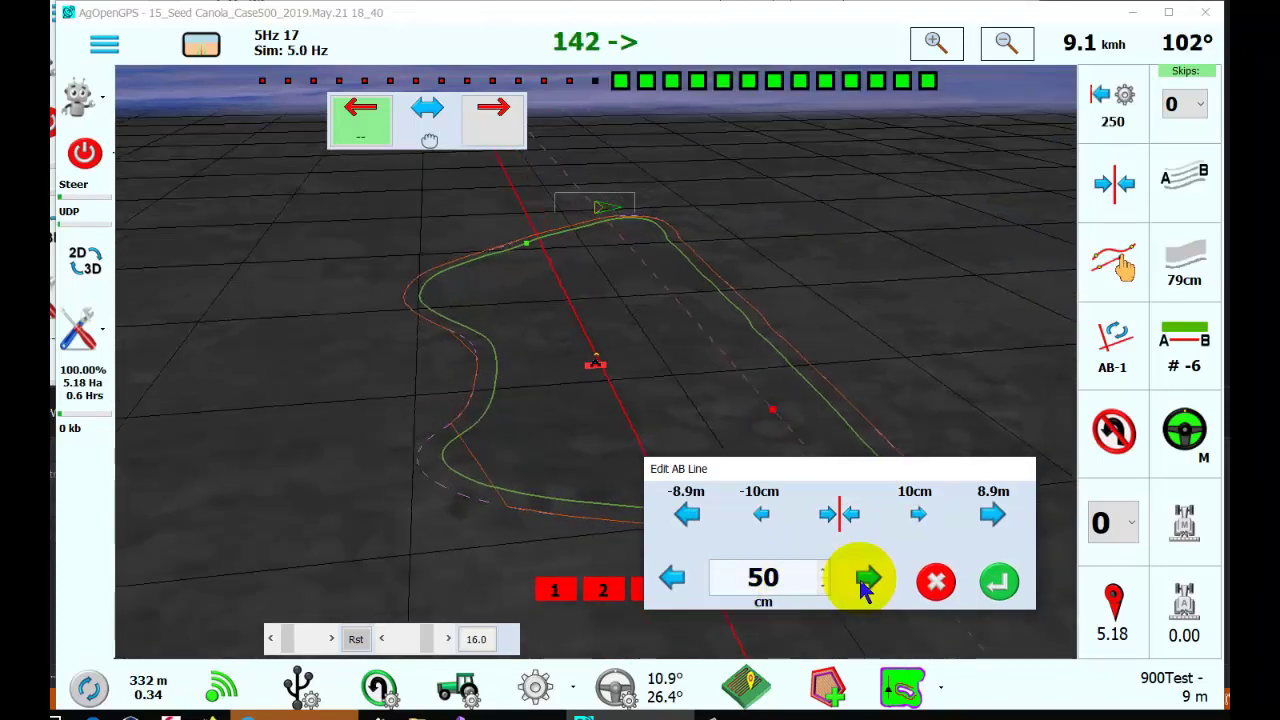
Step: Set the AB line nudge step to 100 cm and shift the line right two steps
left_click(795, 580)
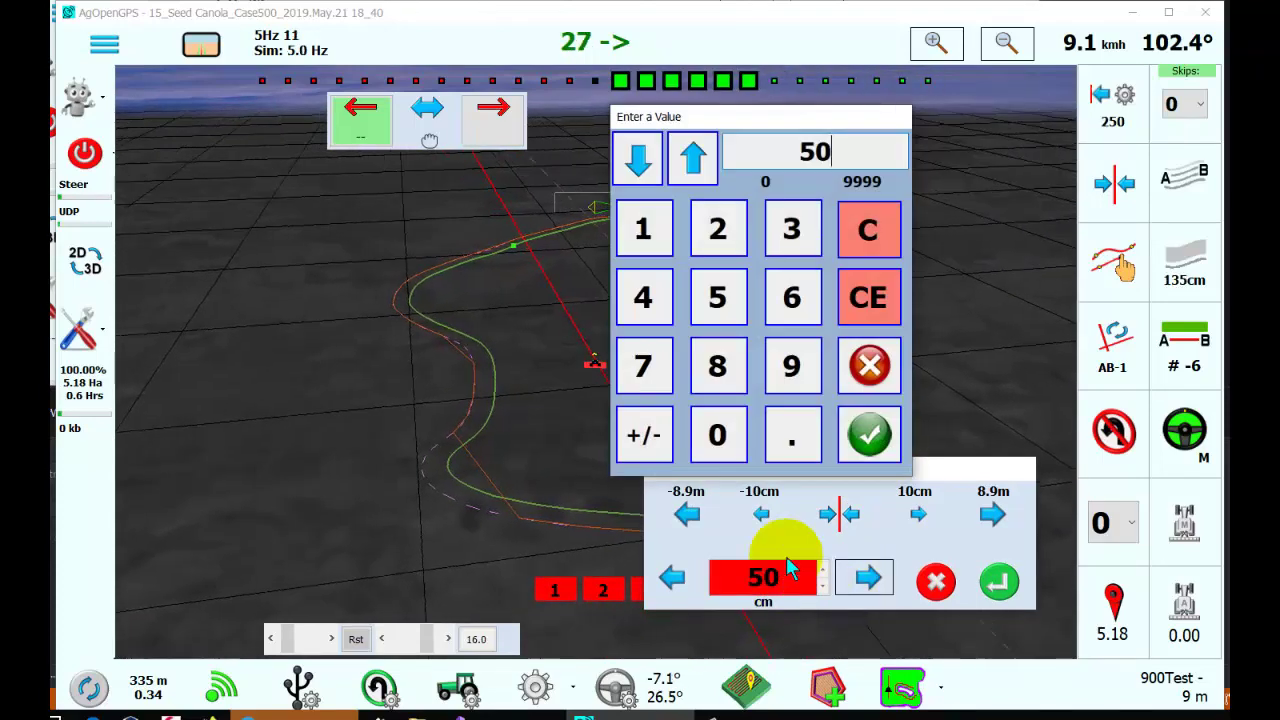
left_click(643, 229)
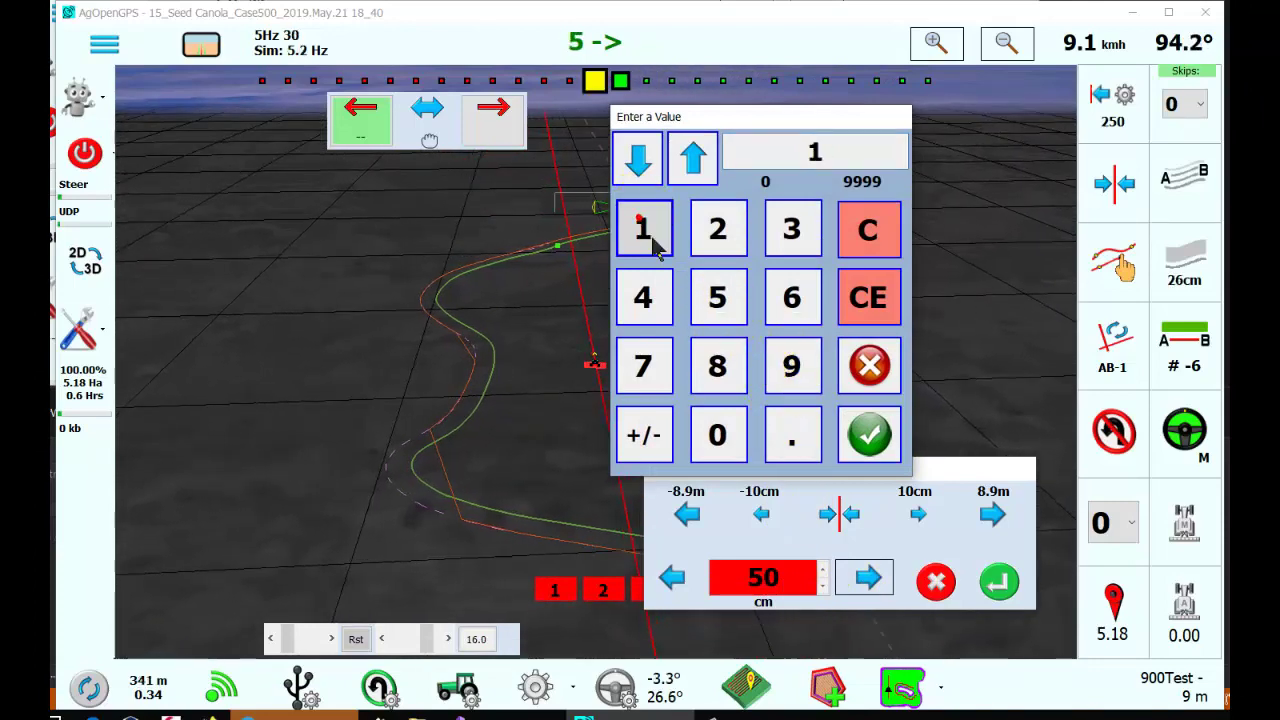
left_click(878, 432)
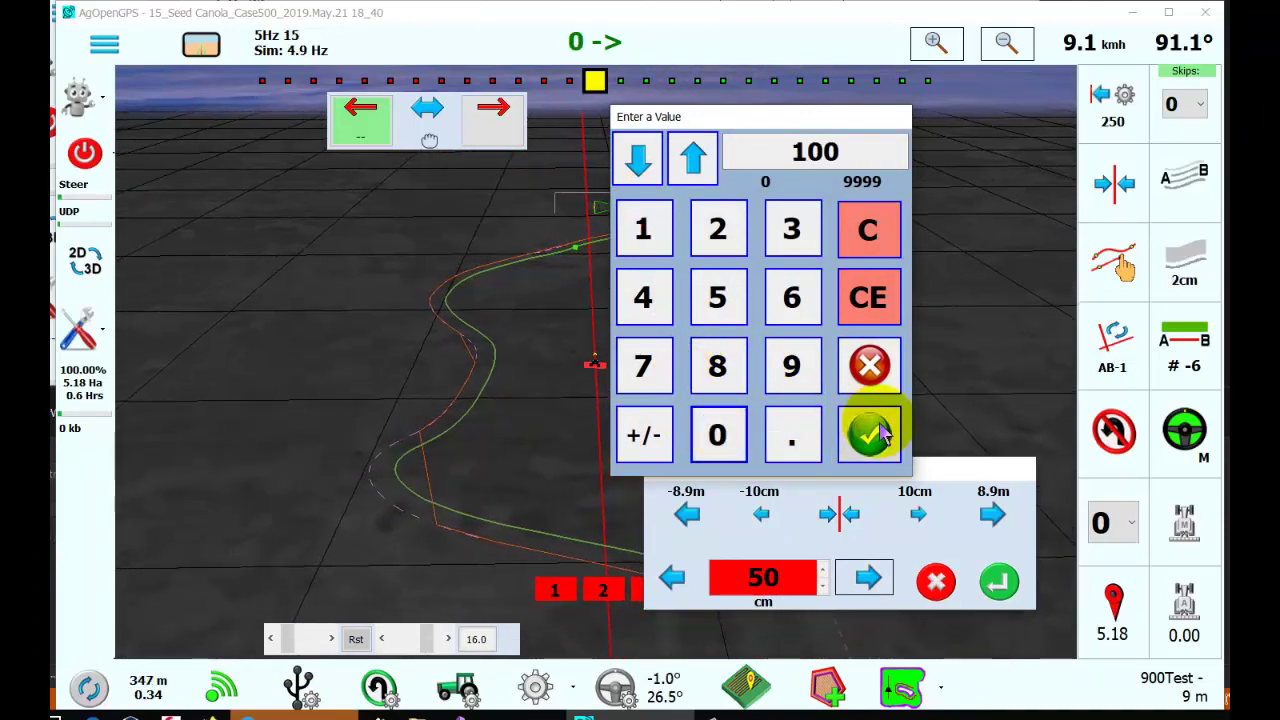
left_click(870, 432)
left_click(866, 576)
left_click(868, 580)
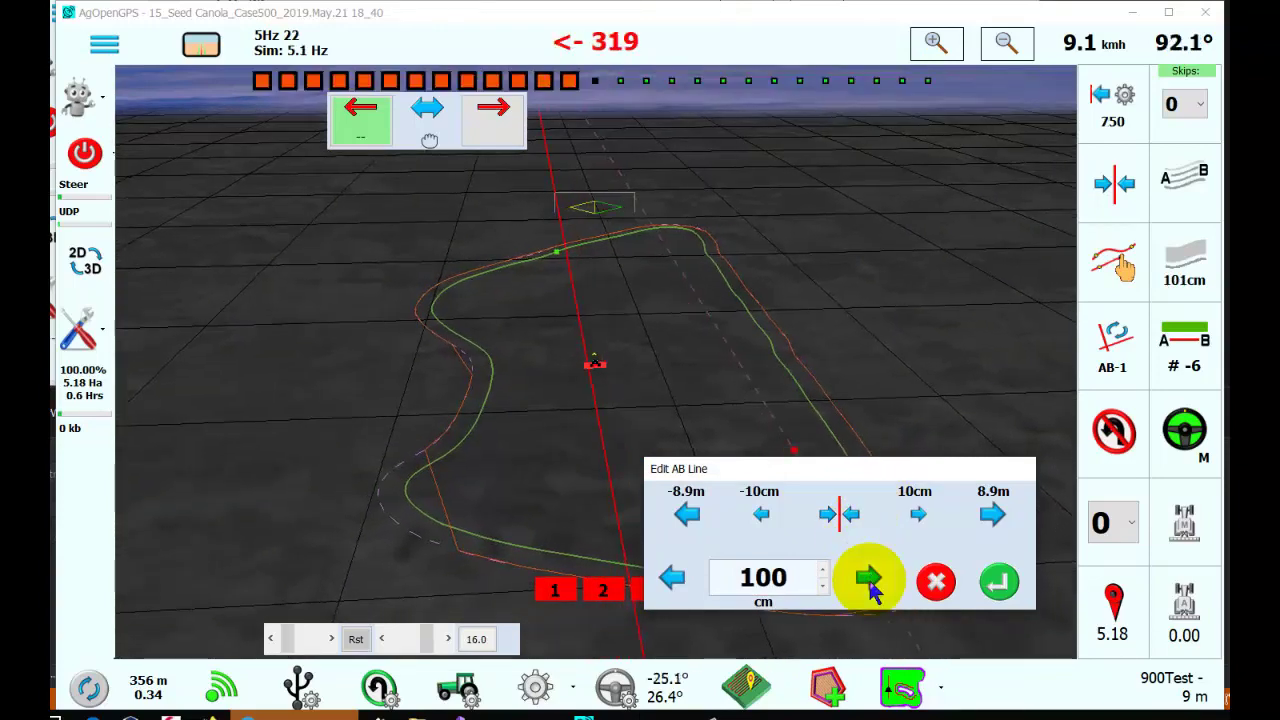
left_click(1115, 108)
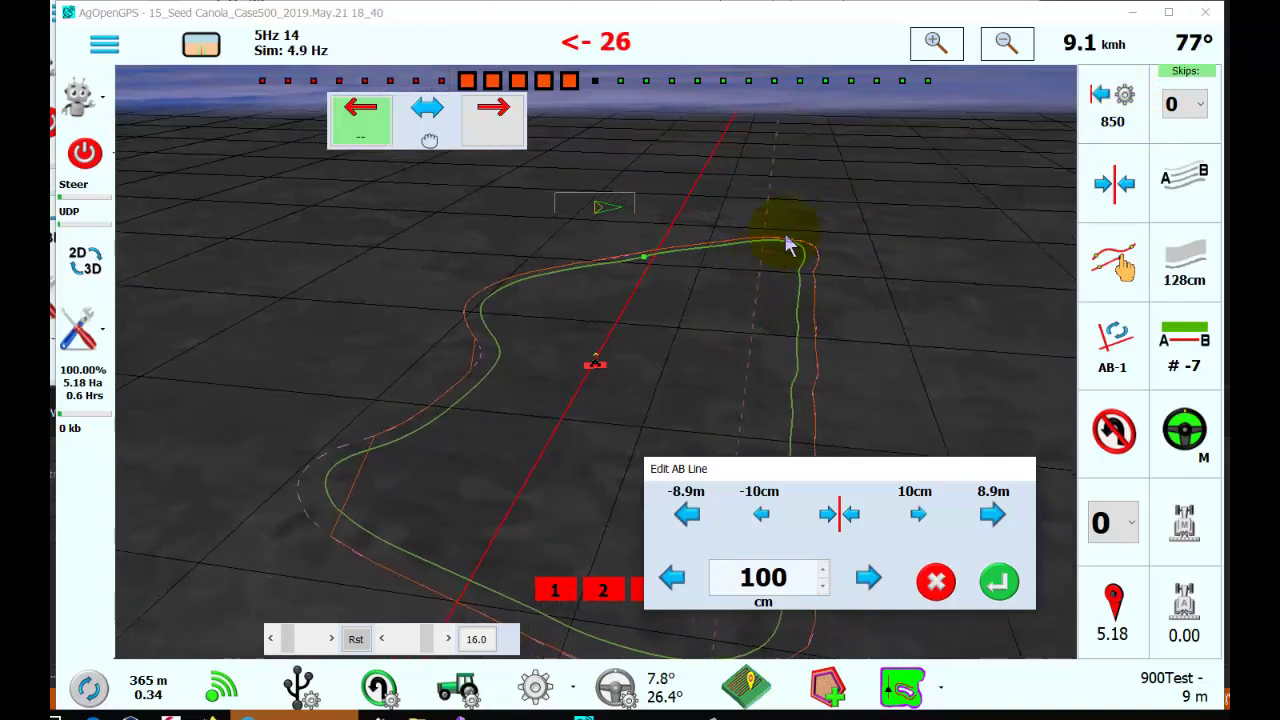
Step: Shift the AB line 10 cm left, then snap it onto the tractor pivot
left_click(762, 515)
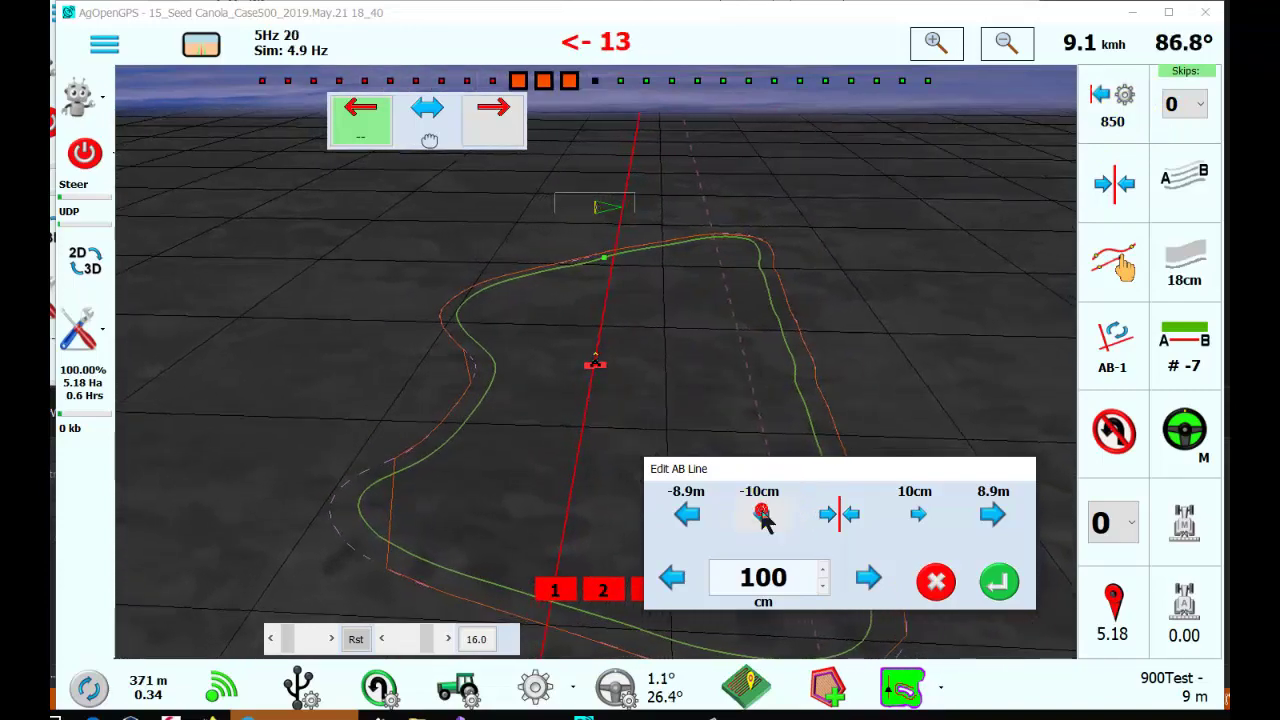
left_click(1125, 95)
left_click(685, 513)
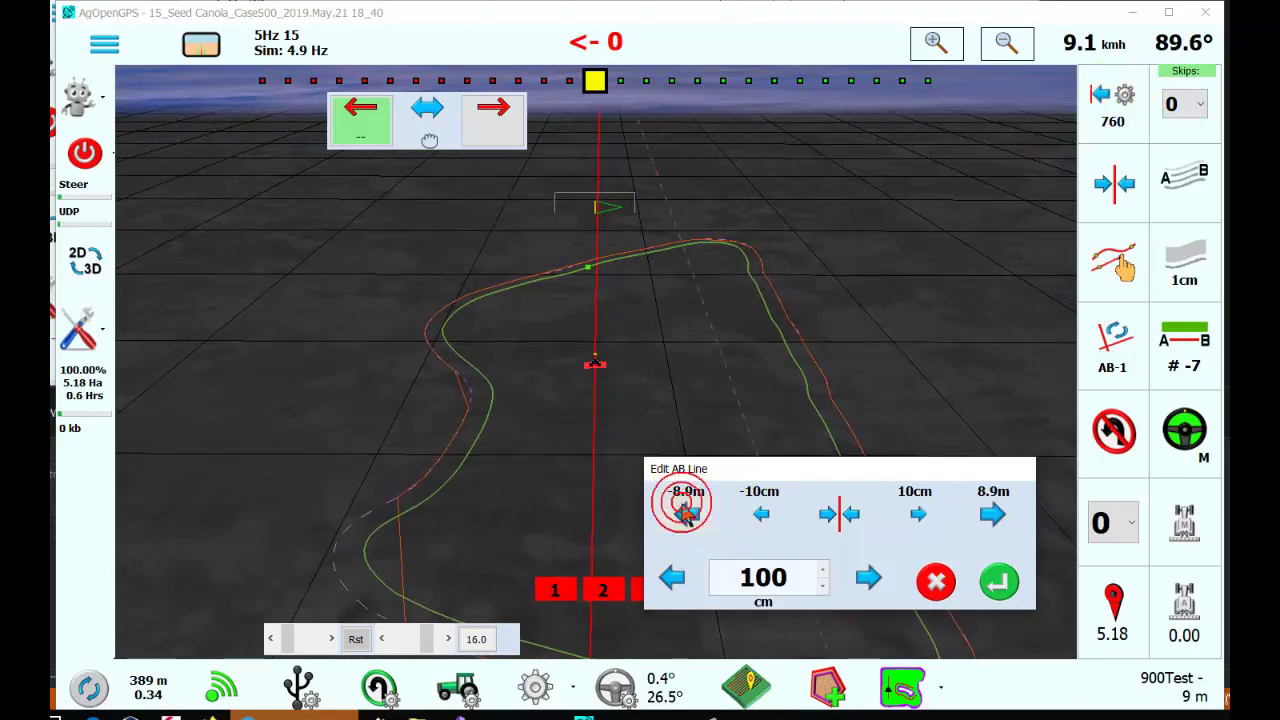
Step: Step the AB line several 8.9 m passes left, then one pass back right
left_click(722, 302)
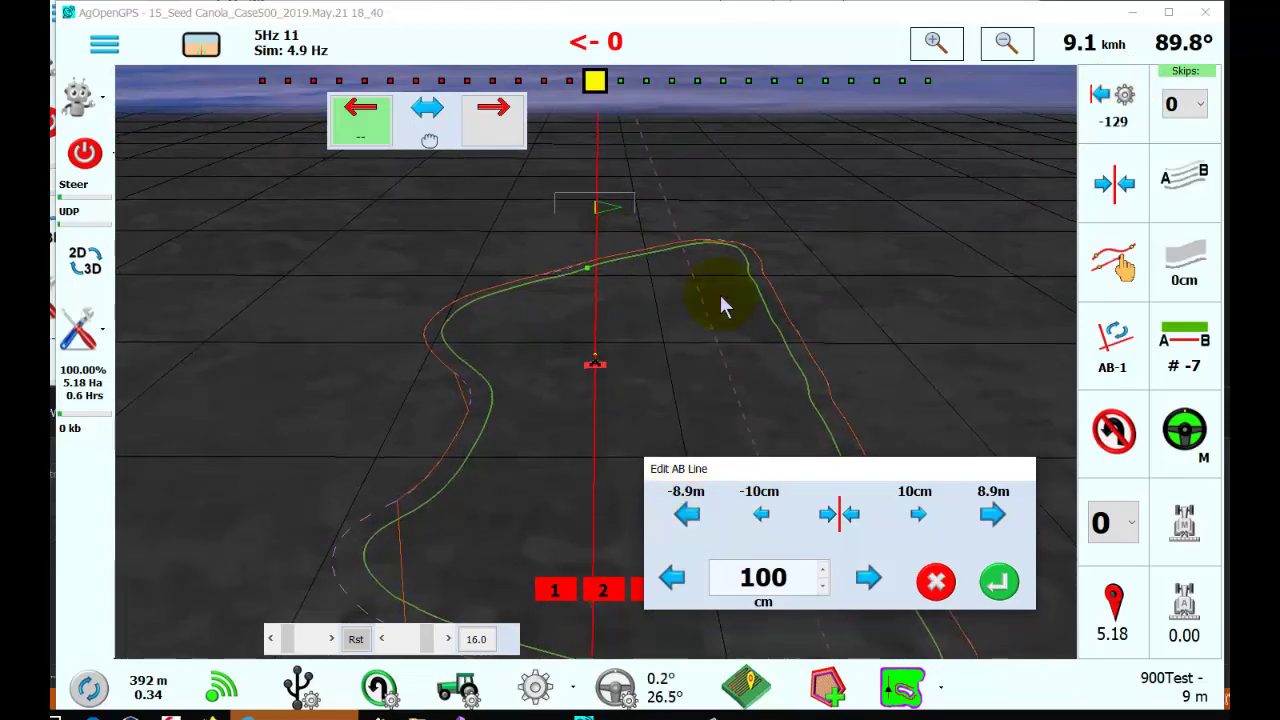
left_click(687, 518)
left_click(687, 518)
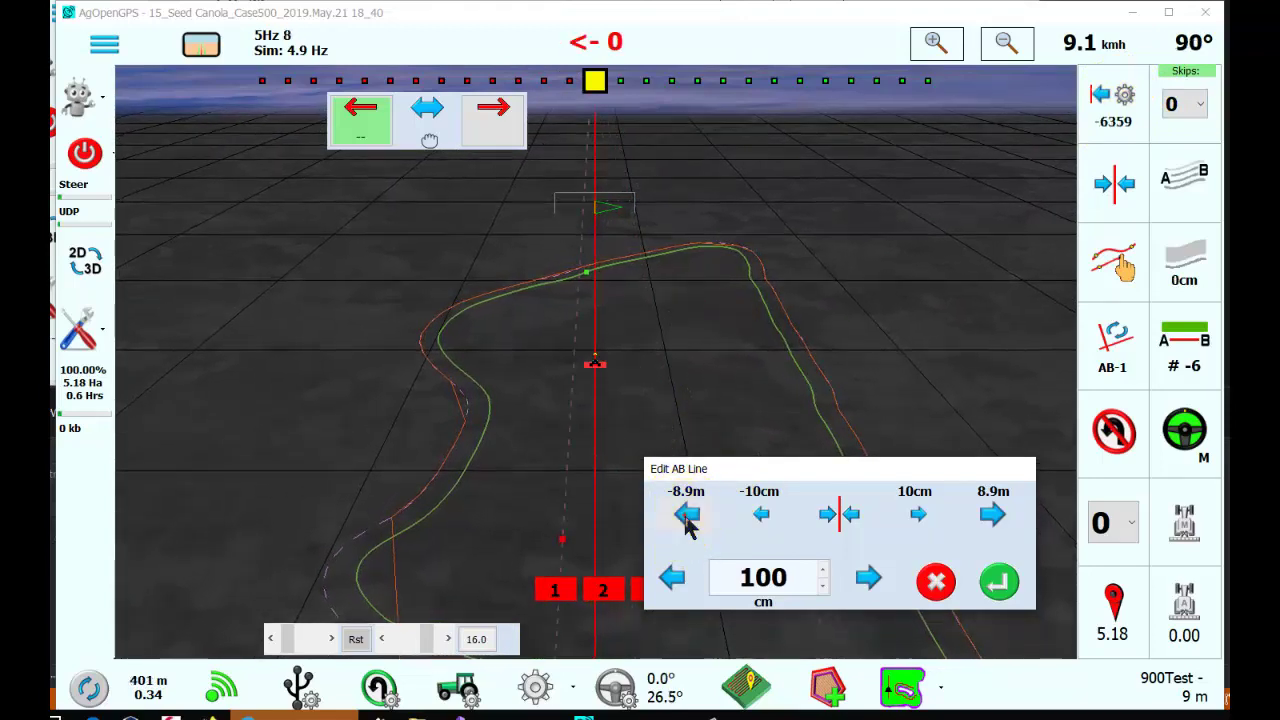
left_click(690, 518)
left_click(925, 520)
left_click(990, 513)
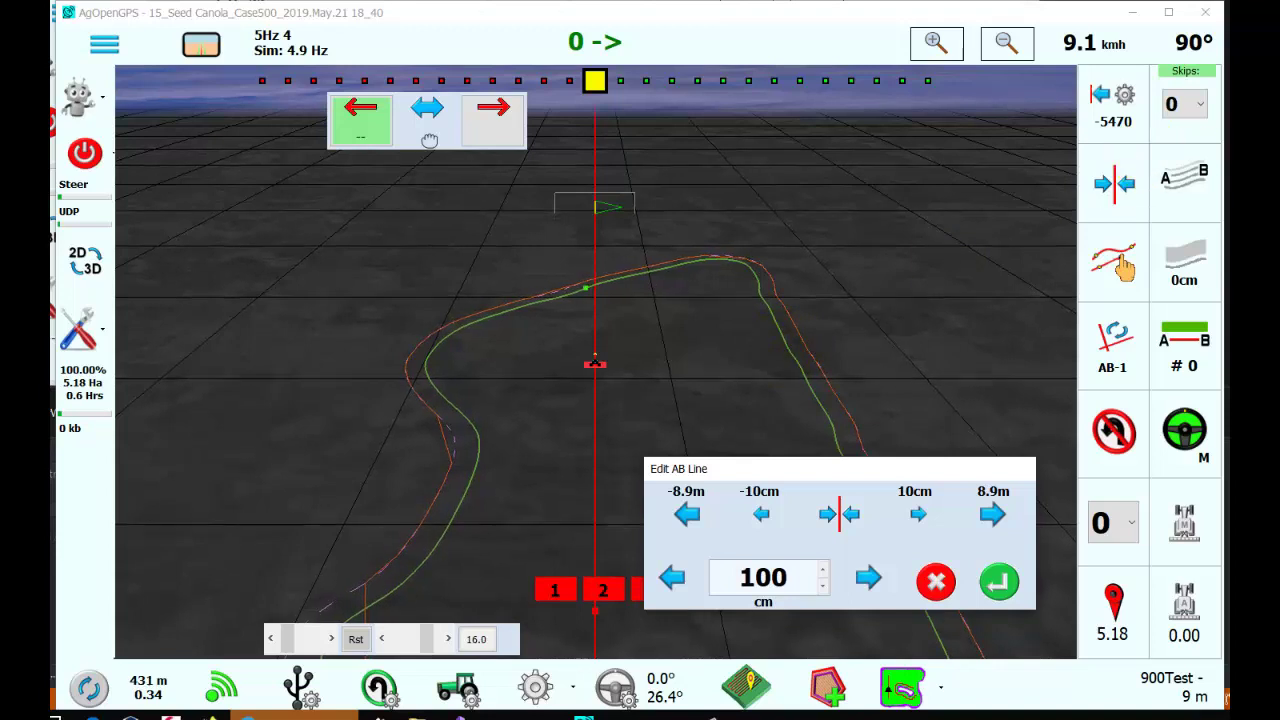
Step: Set Skips to 1, then shift the AB line one 8.9 m pass left and back right
left_click(1190, 100)
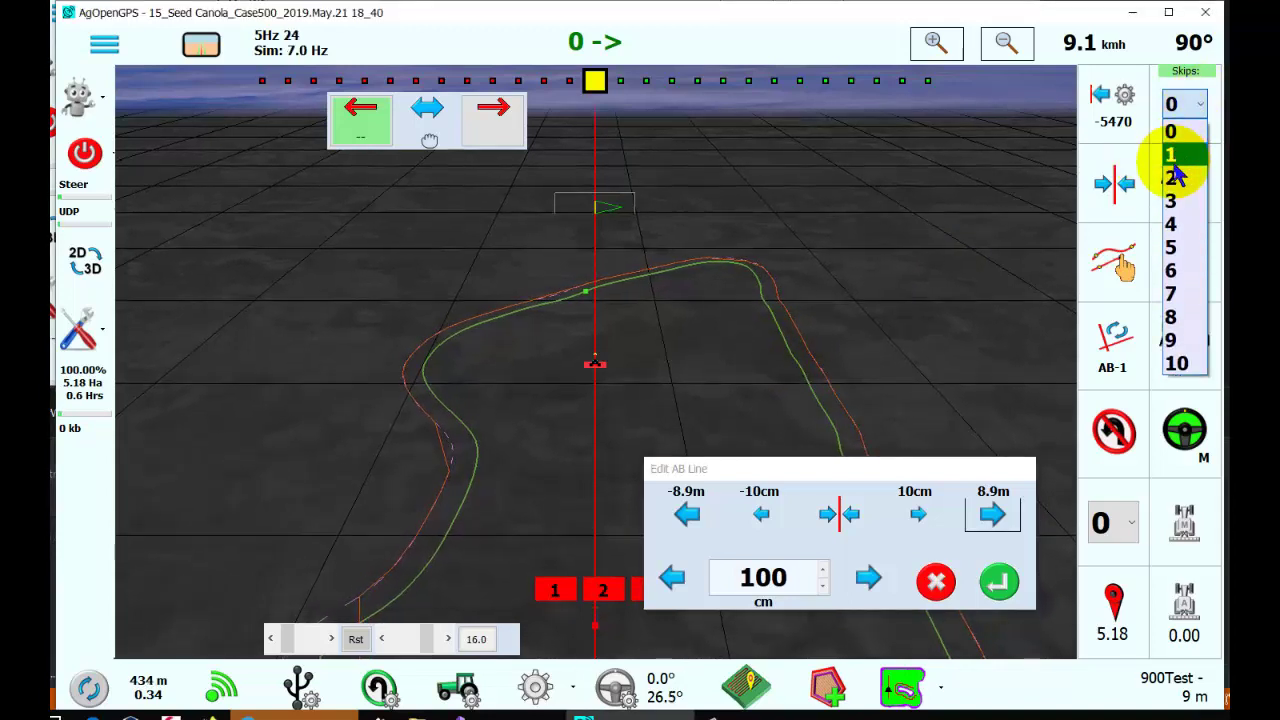
left_click(1173, 160)
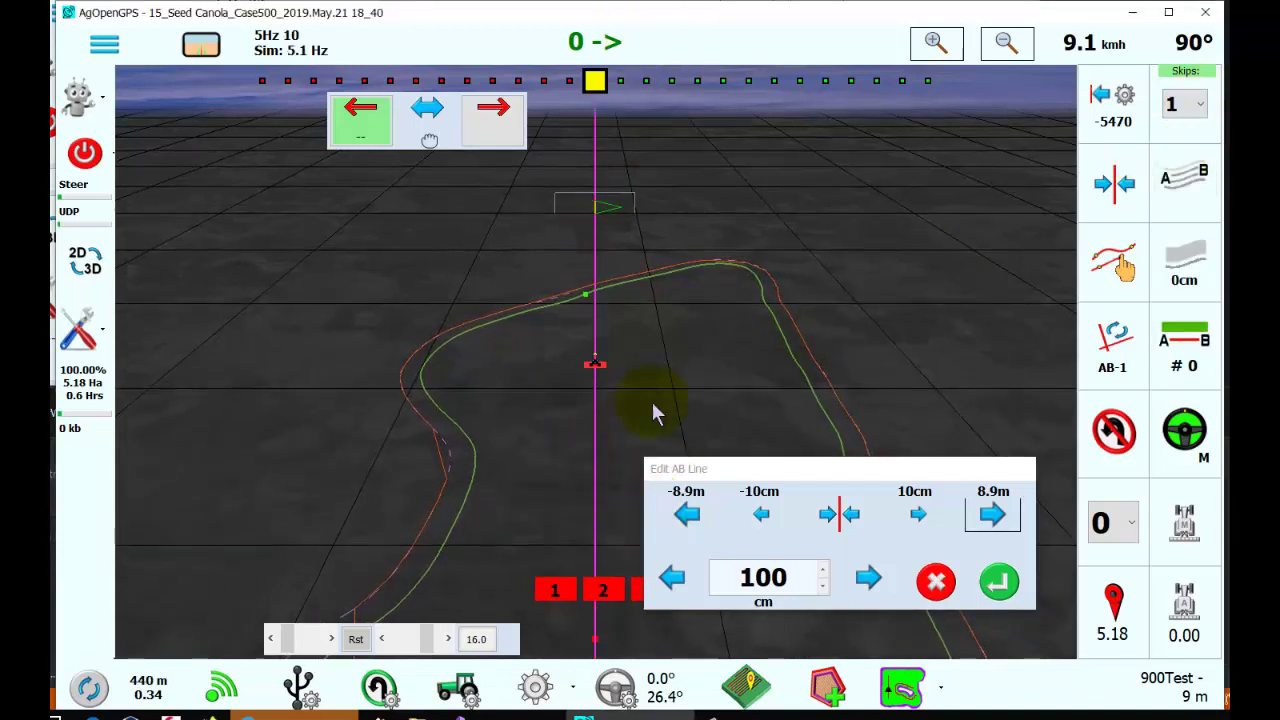
left_click(685, 515)
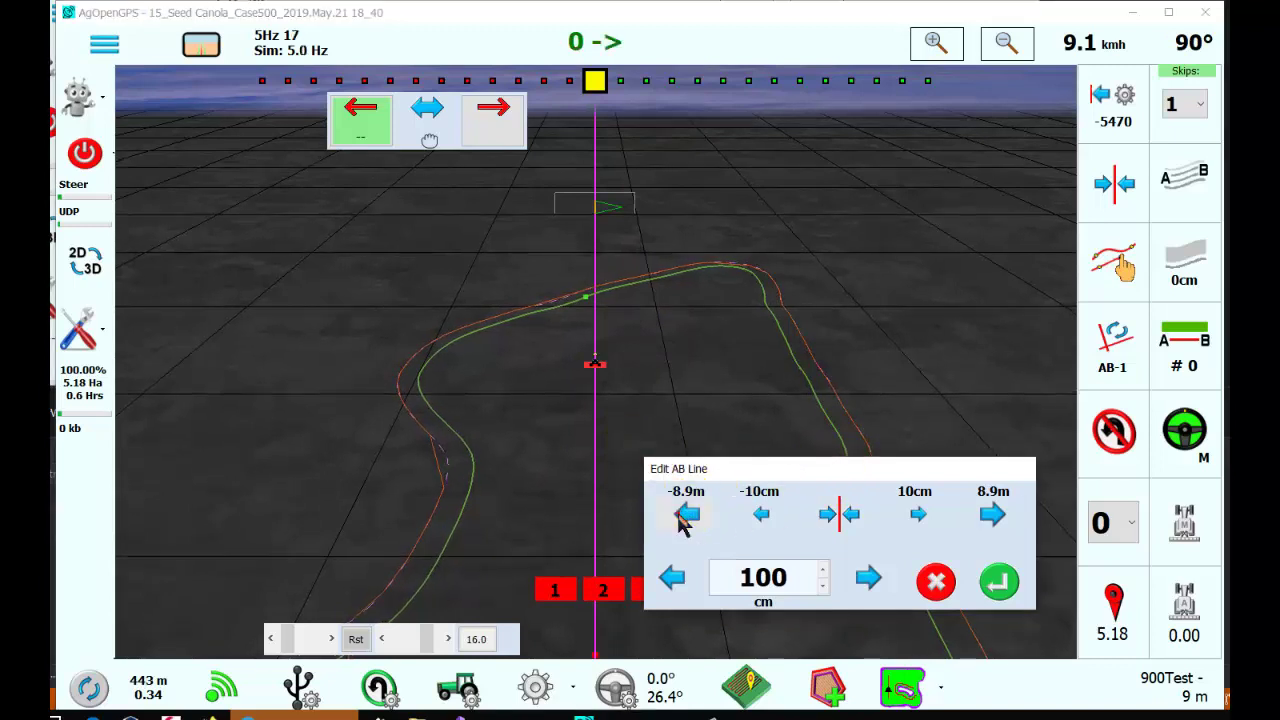
left_click(992, 515)
left_click(992, 515)
left_click(998, 581)
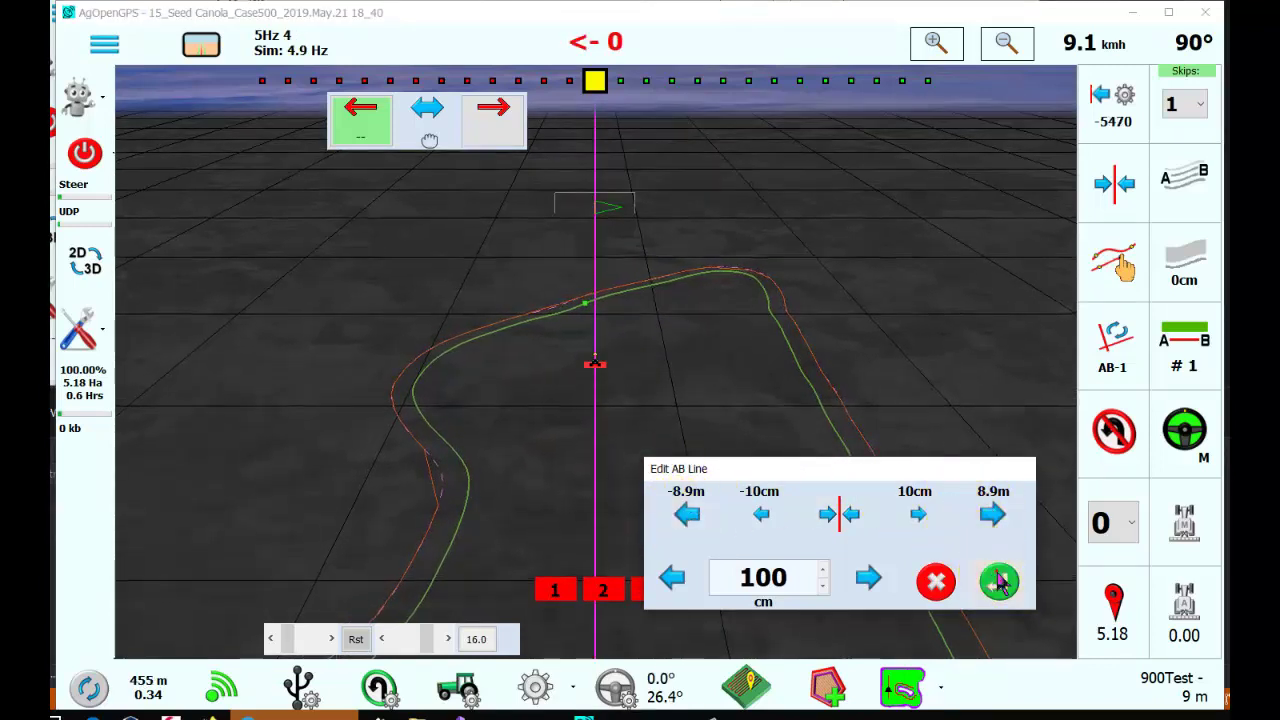
Step: Close the Edit AB Line dialog and turn autosteer off
left_click(999, 581)
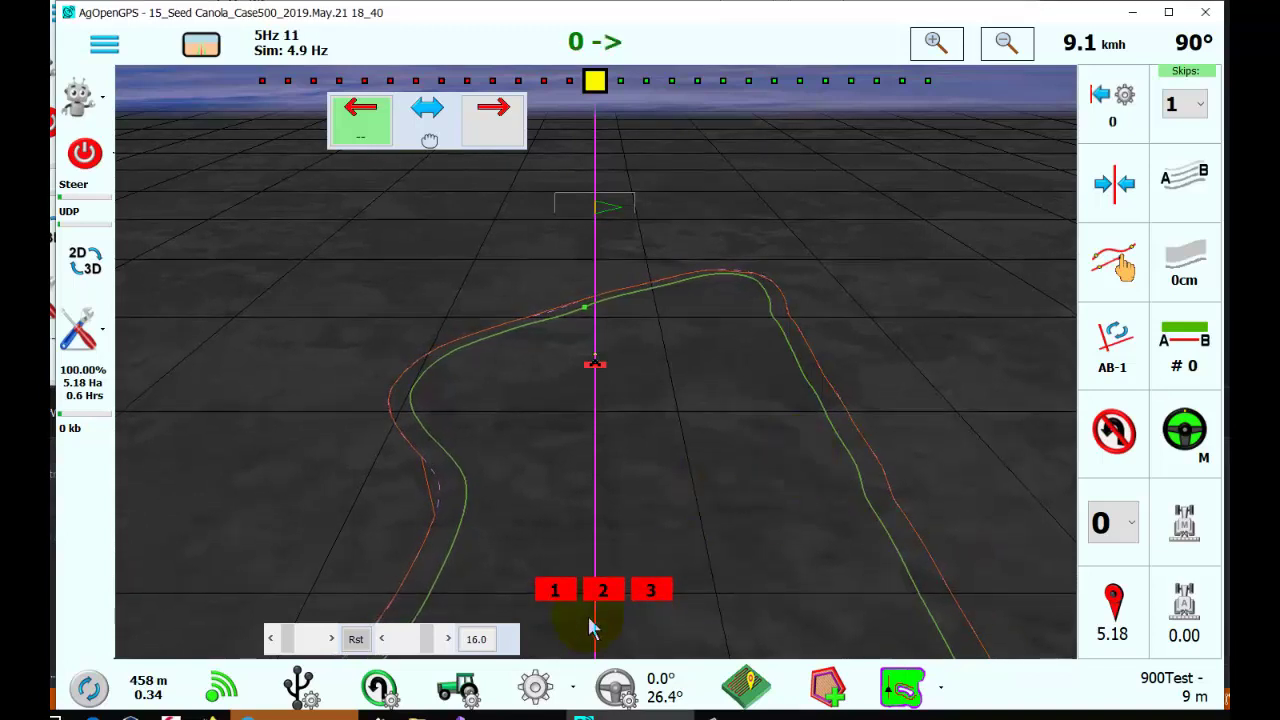
left_click(468, 648)
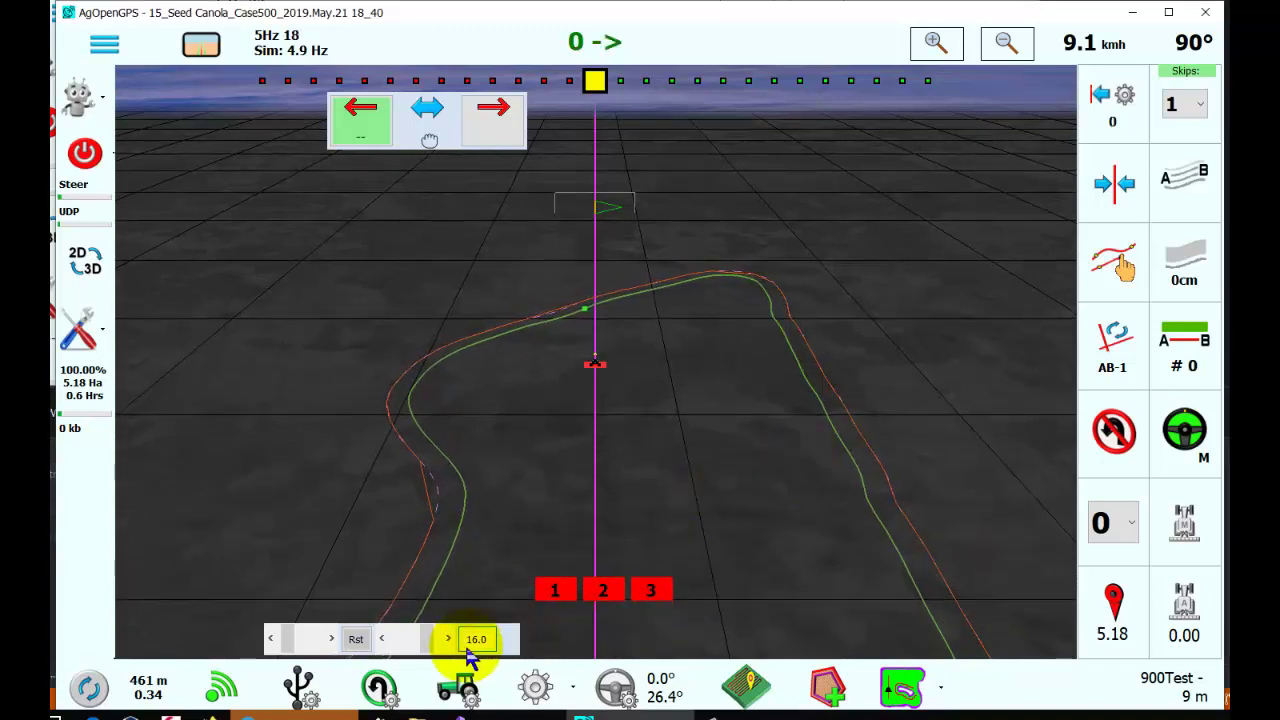
left_click(1182, 436)
left_click(1185, 435)
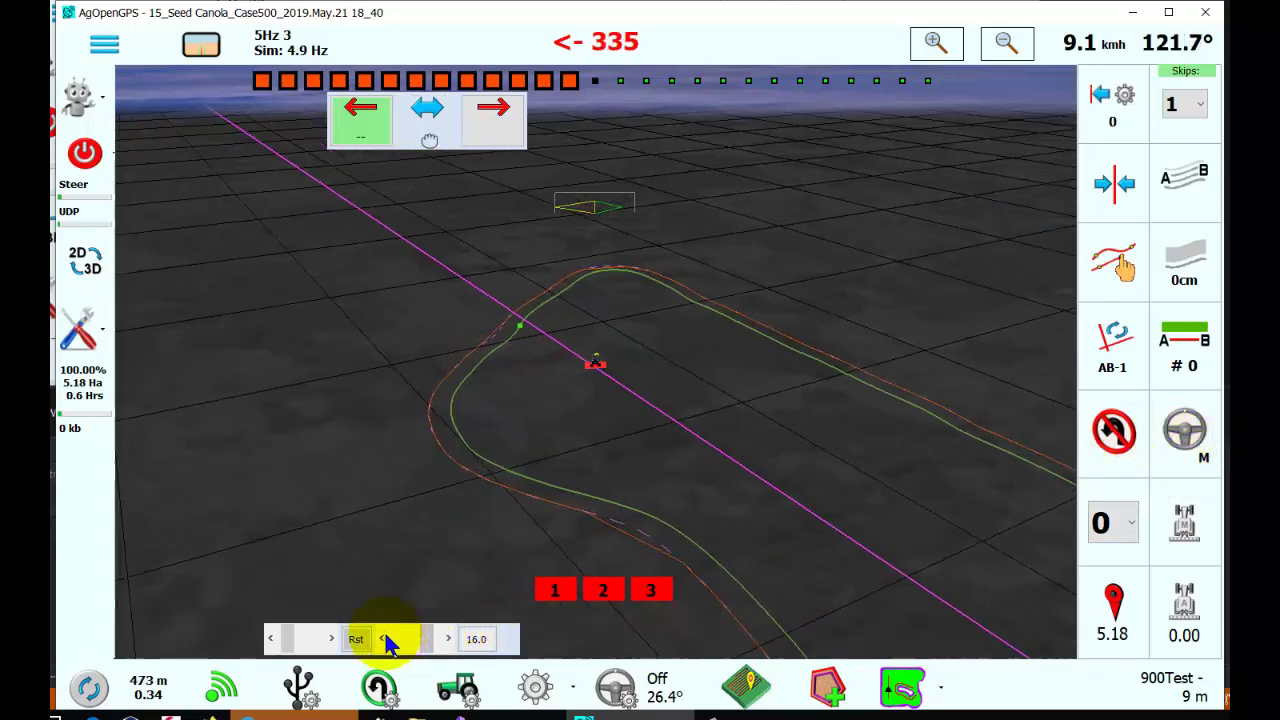
Step: Reset the simulator steering to straight and cycle through to AB line # 3
left_click(476, 644)
left_click(1112, 185)
left_click(634, 409)
left_click(617, 380)
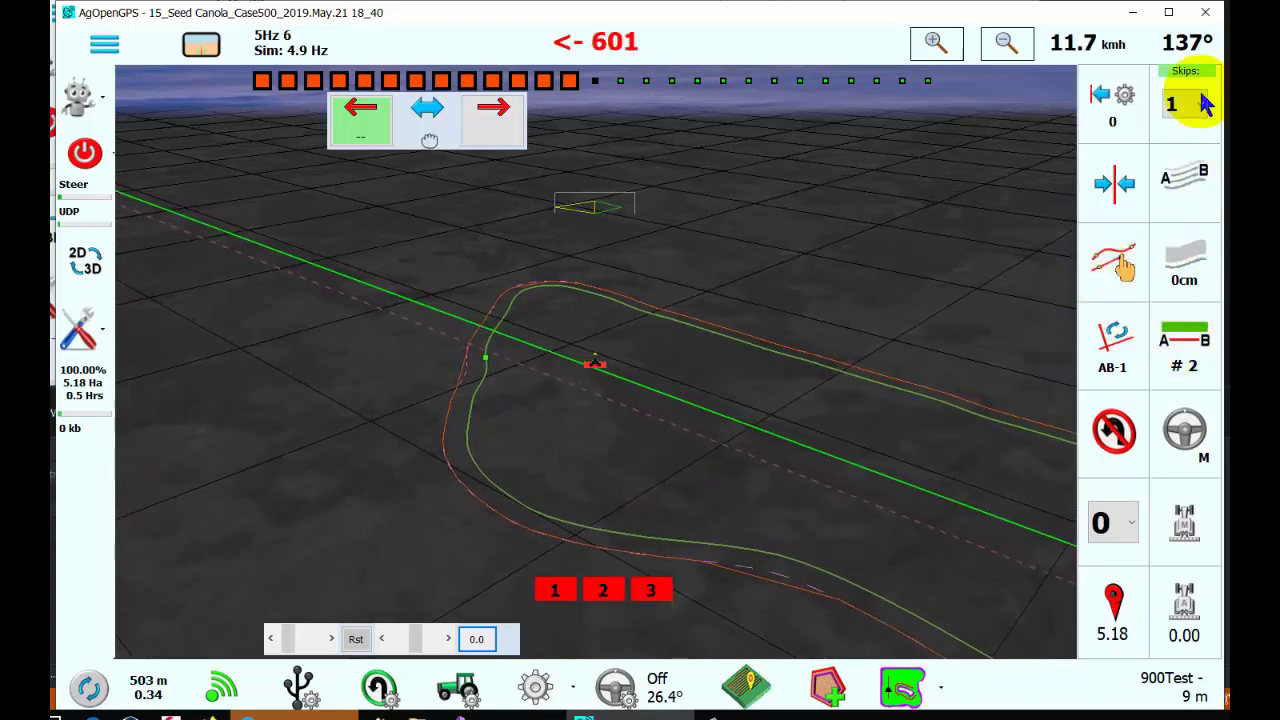
left_click(1113, 368)
left_click(1178, 372)
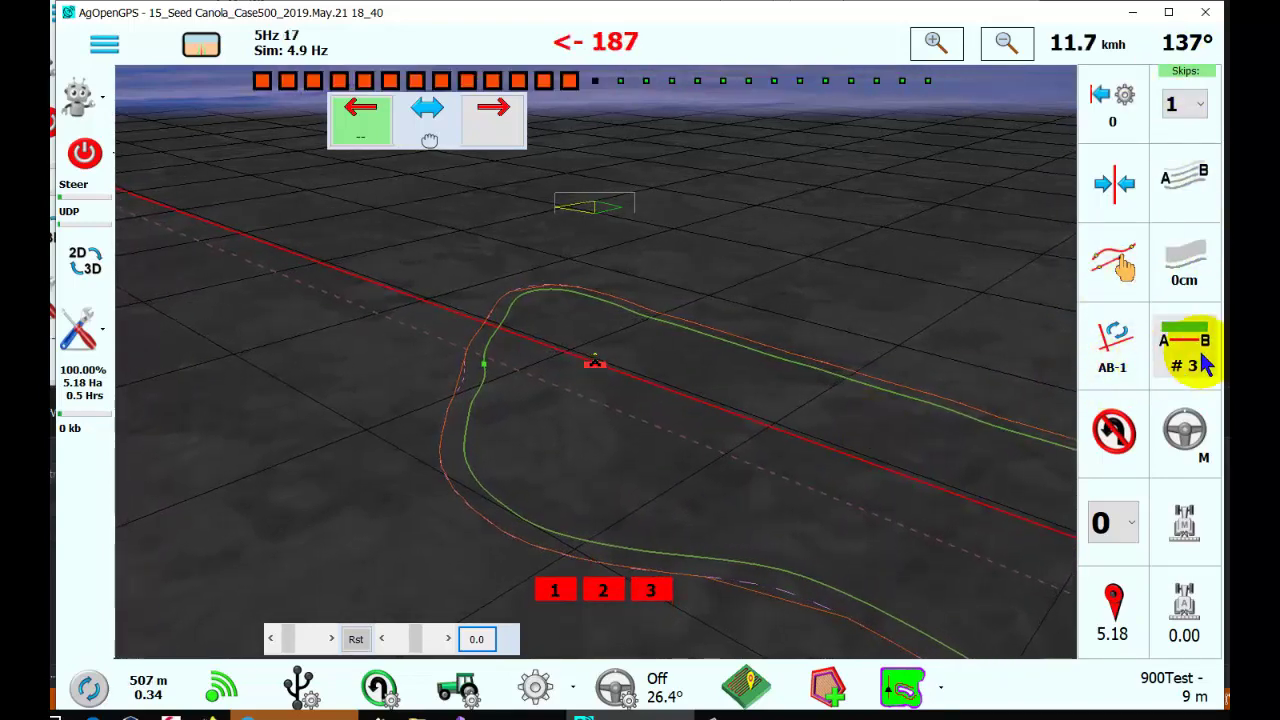
Step: Switch guidance to the curve line and bring up its snap and nudge tools
left_click(1207, 178)
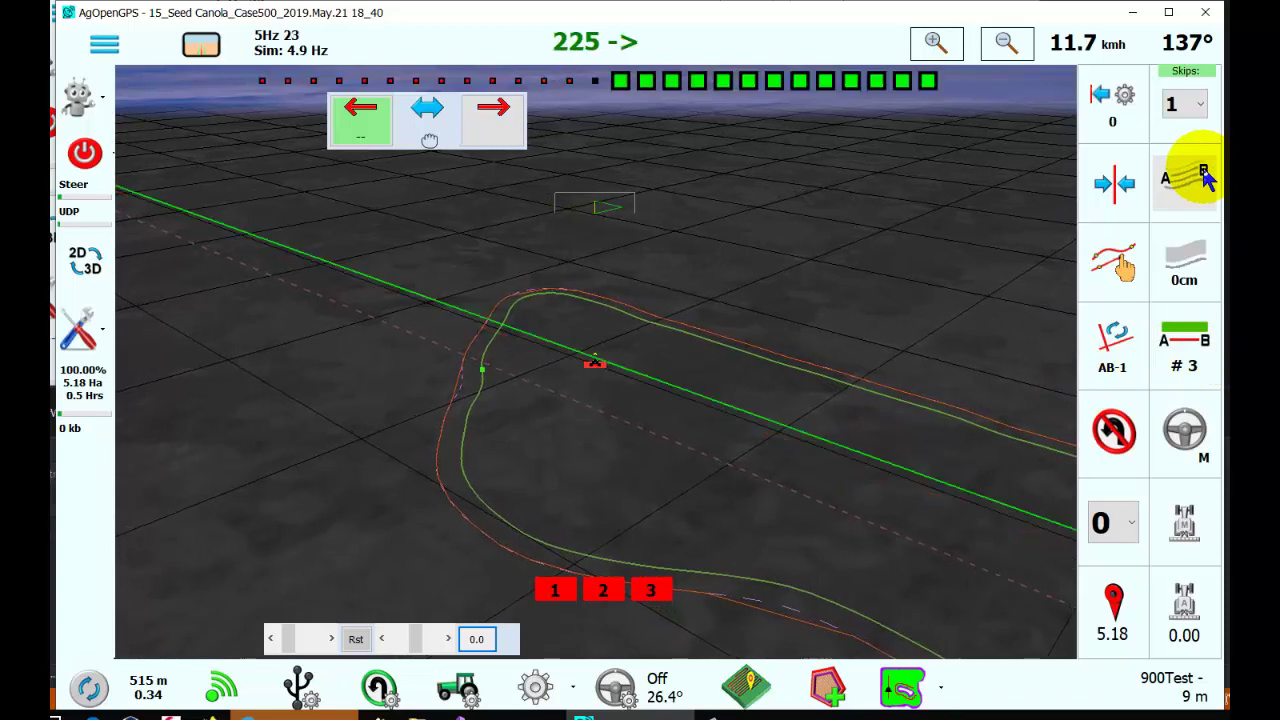
left_click(1207, 178)
left_click(1125, 168)
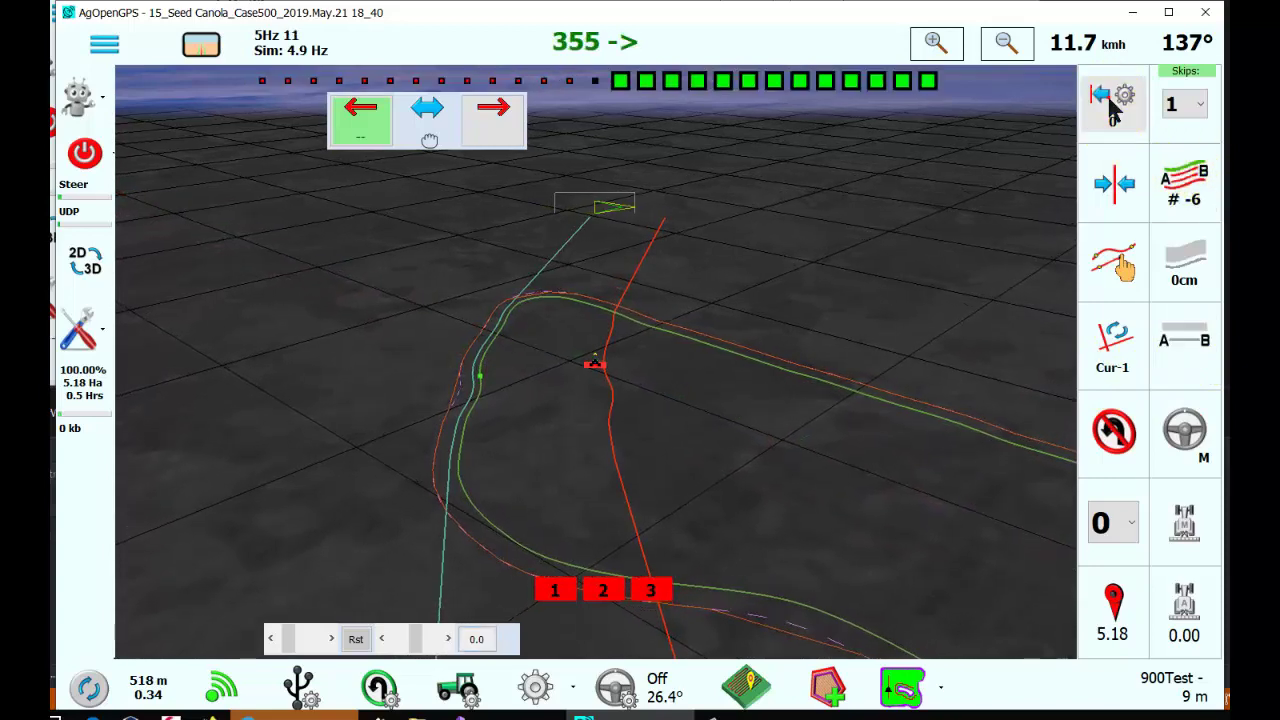
left_click(1113, 110)
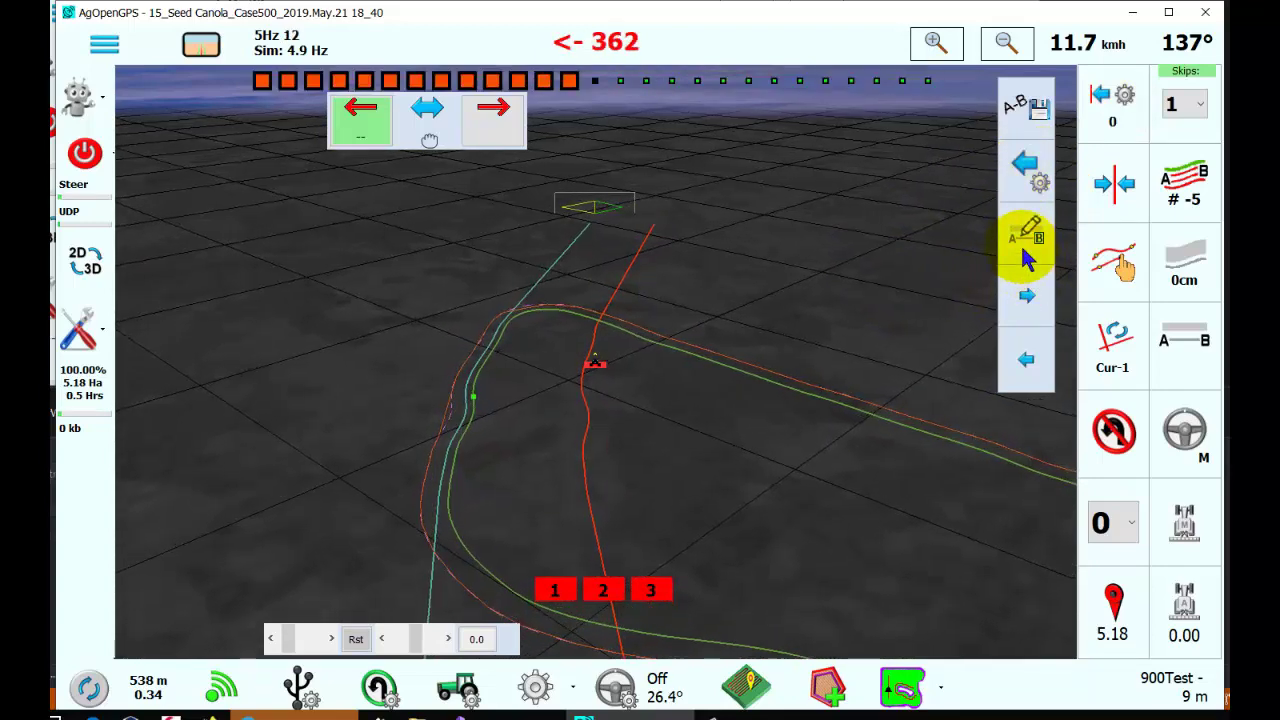
Step: Nudge the curve line right once, left twice, and save its new position
left_click(1026, 296)
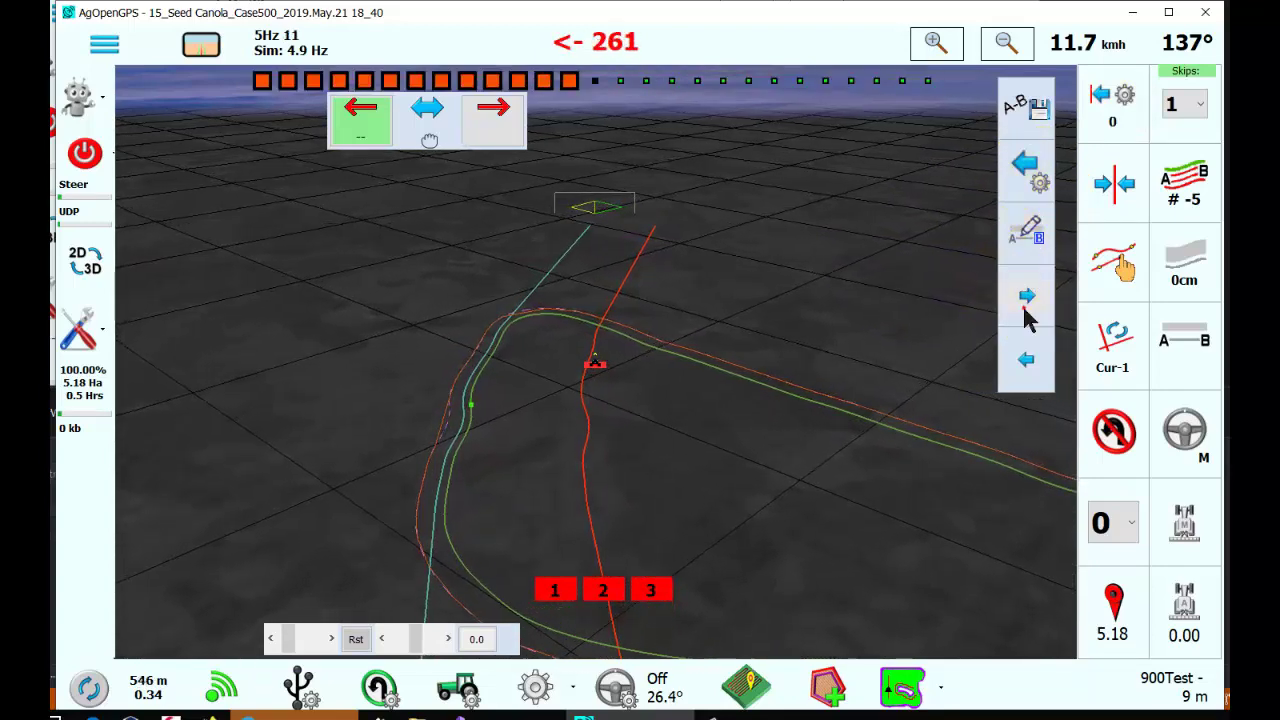
left_click(1026, 362)
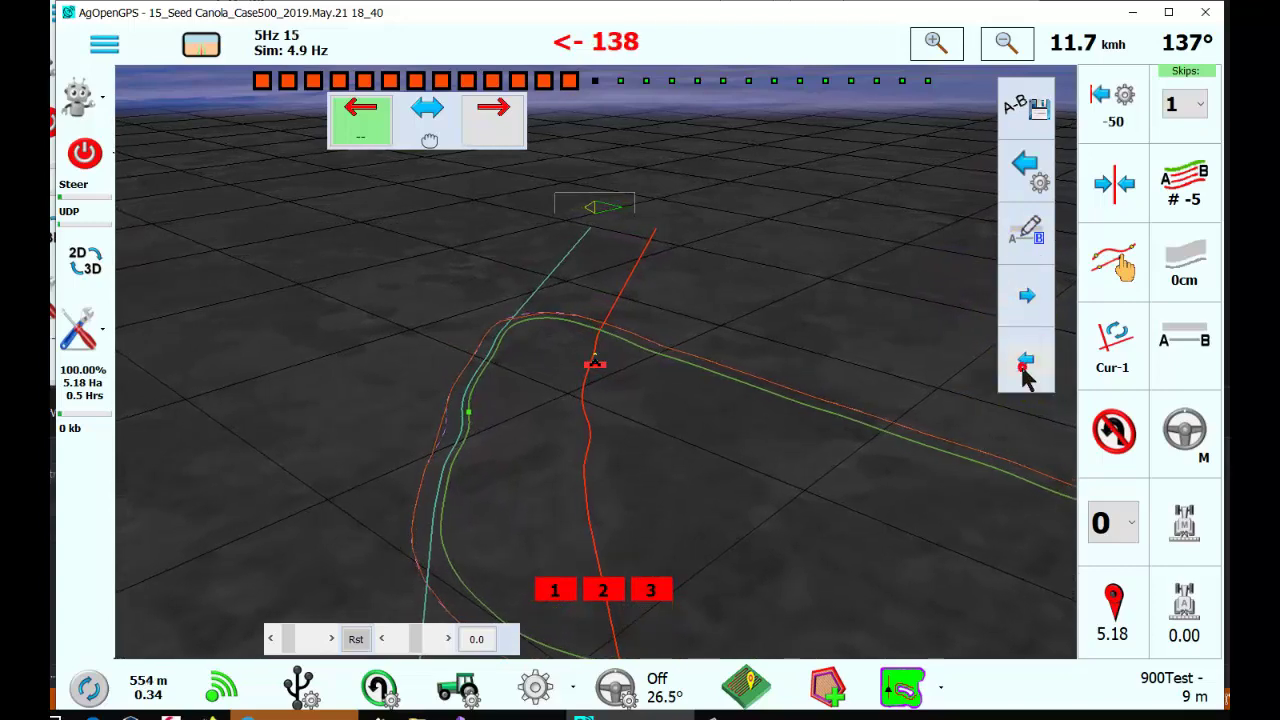
left_click(1025, 370)
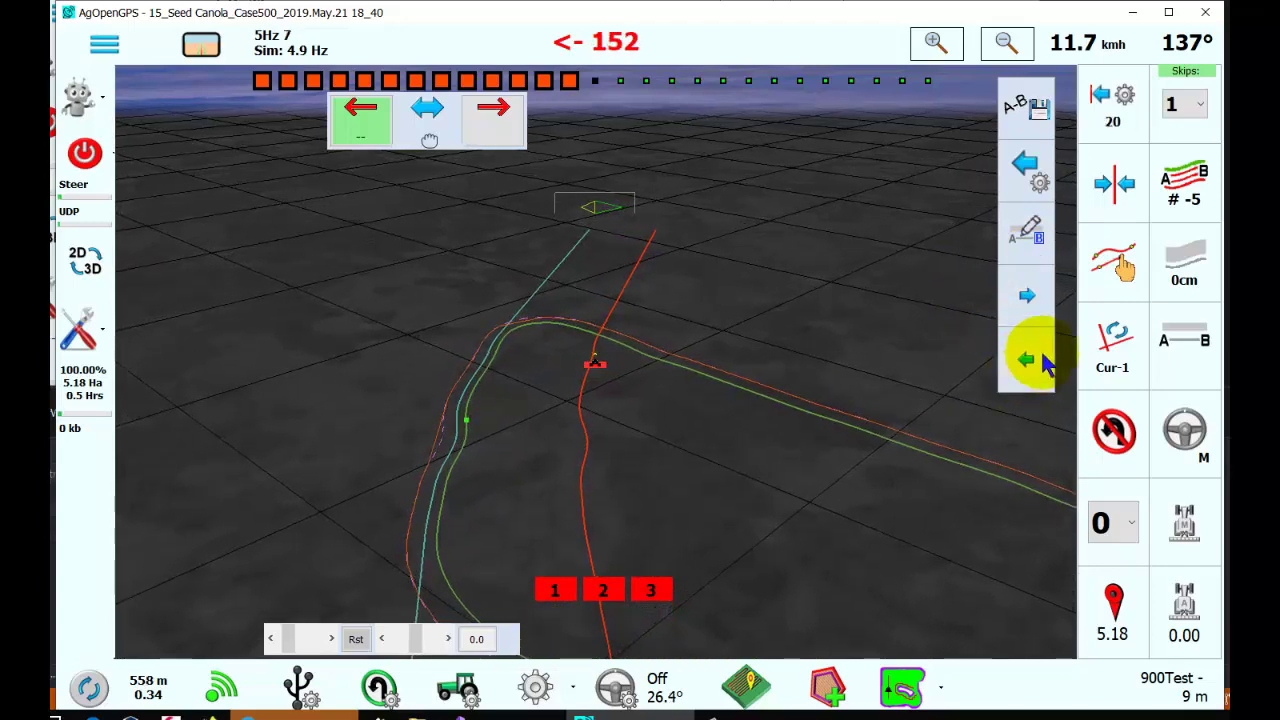
left_click(1025, 106)
left_click(1022, 110)
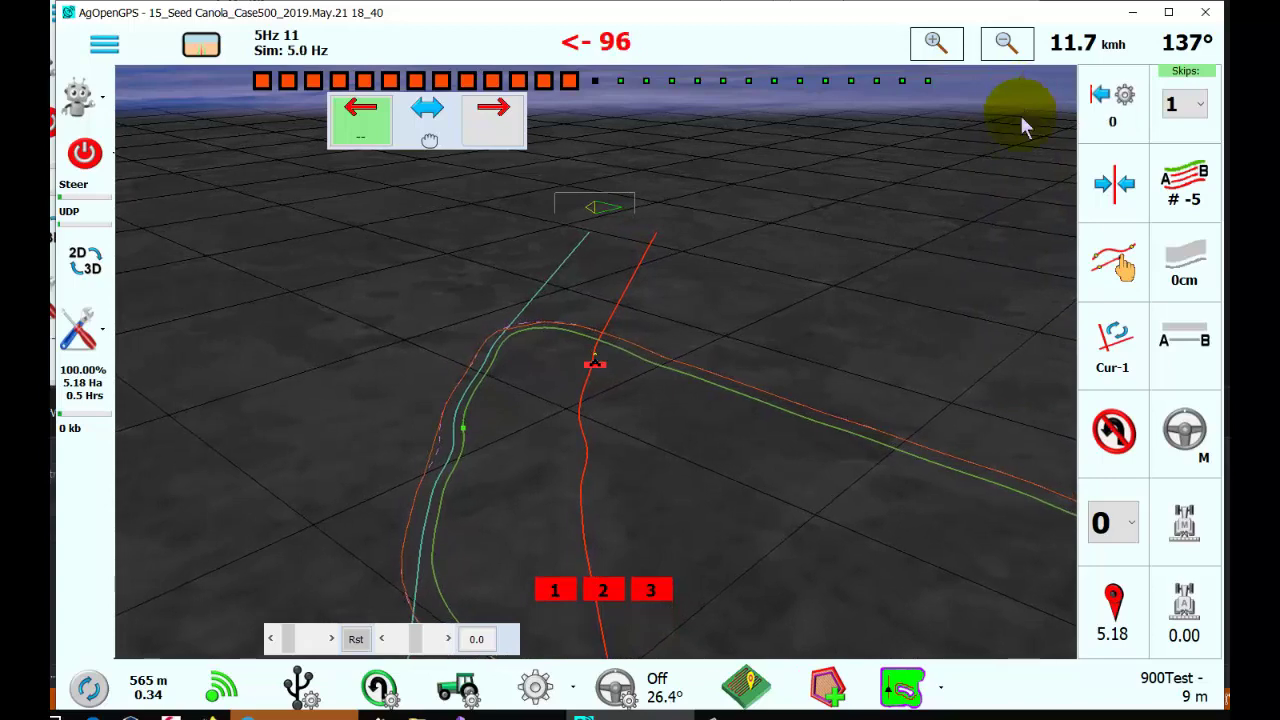
left_click(1134, 130)
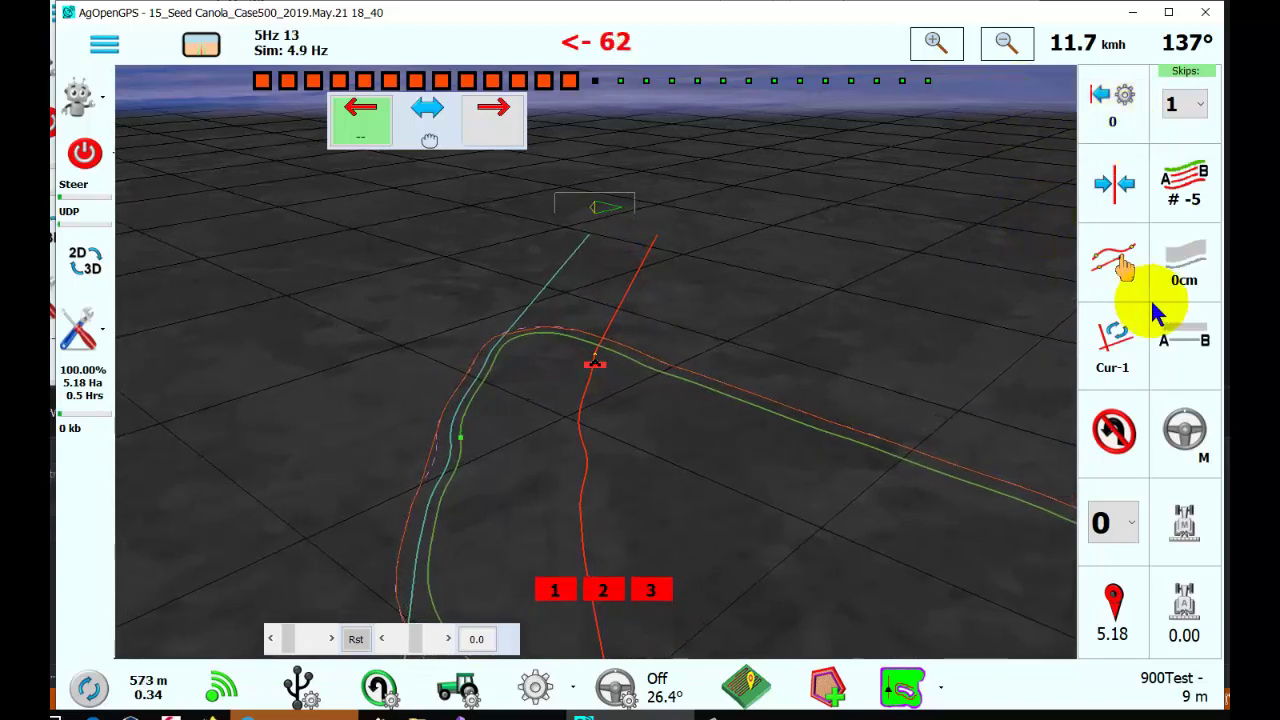